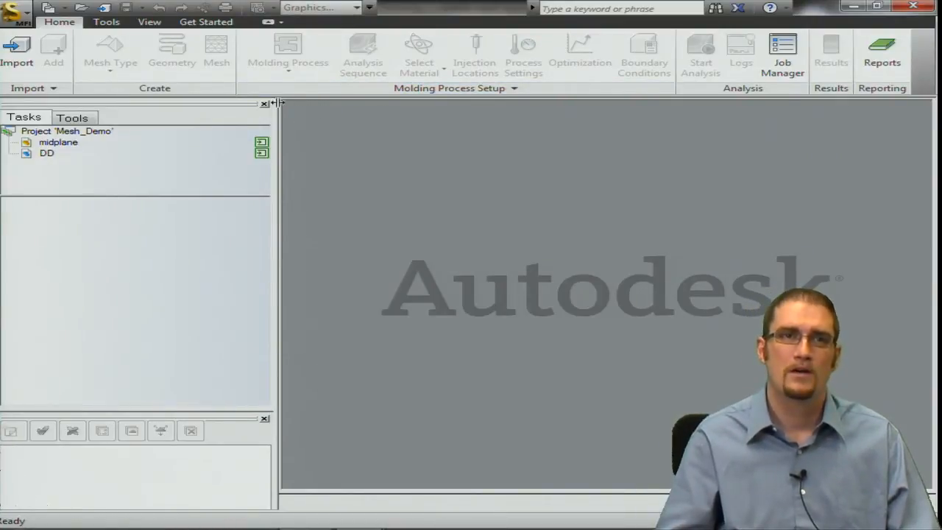
Step: Import plank.ipt from the Mesh folder as a Solid 3D mesh study using direct import
click(16, 57)
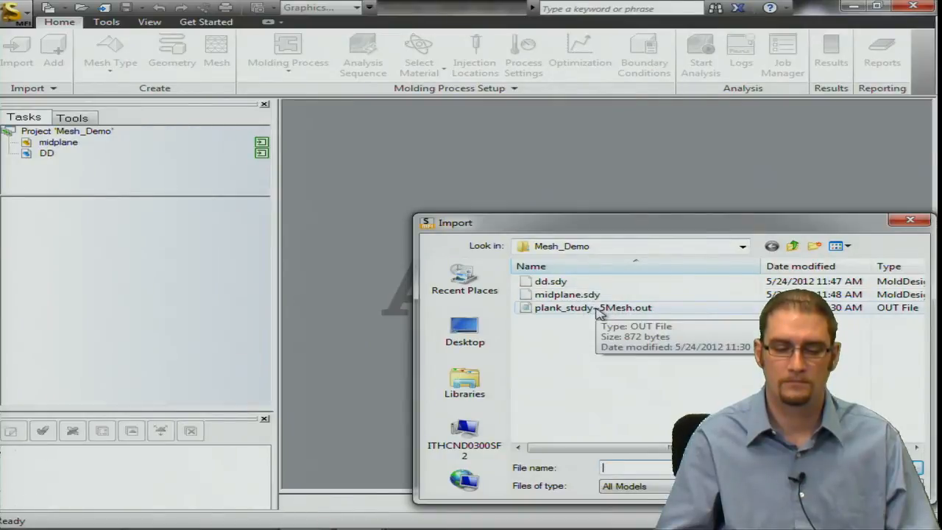
click(794, 246)
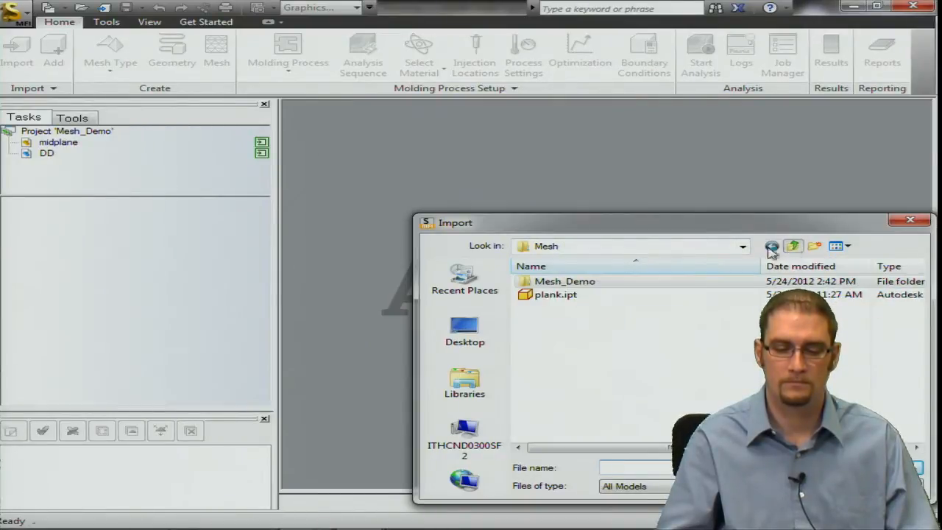
double_click(560, 296)
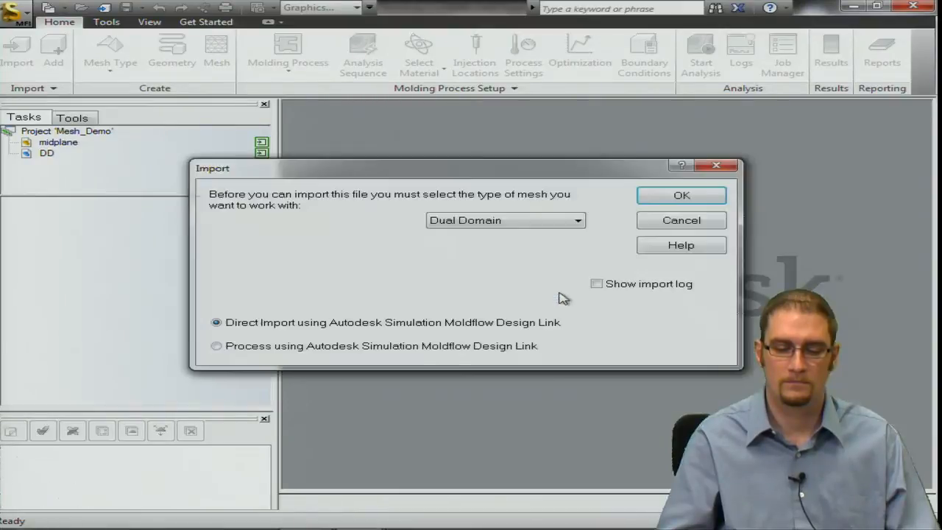
click(564, 223)
click(558, 258)
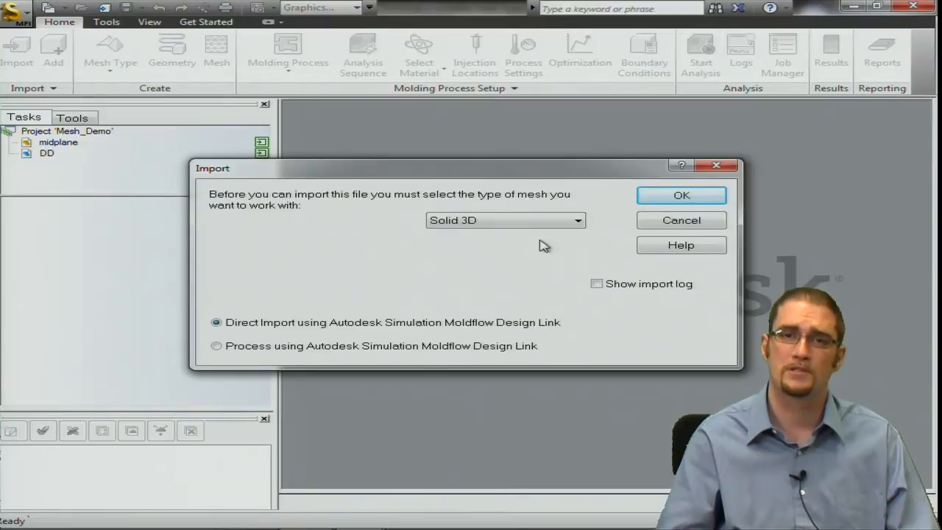
click(678, 196)
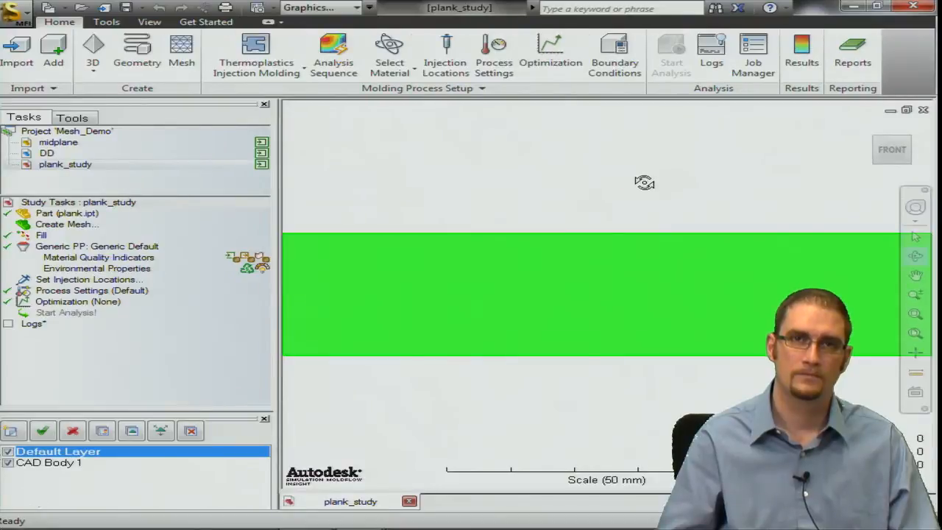
Step: Examine which mesh types can be assigned to the plank study
mouse_move(648, 296)
mouse_down()
mouse_move(672, 235)
mouse_move(749, 196)
mouse_move(794, 258)
mouse_move(778, 248)
mouse_up()
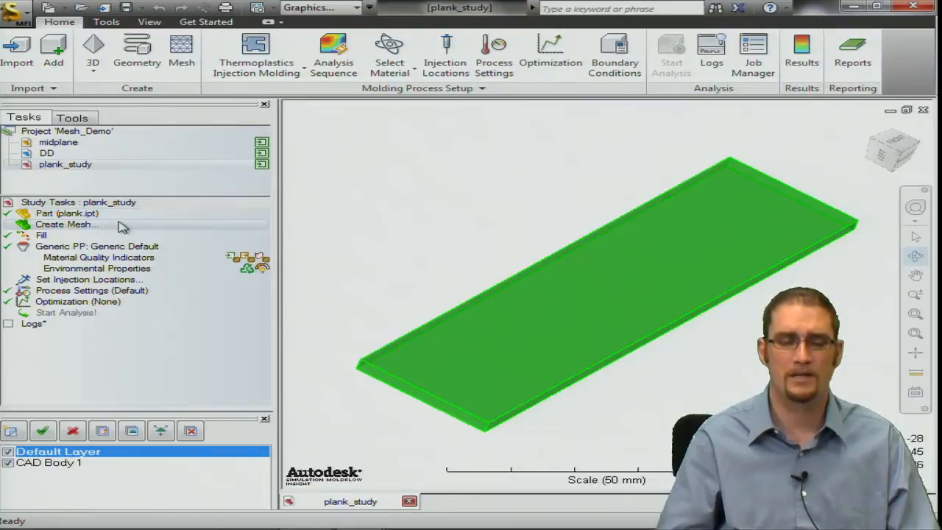
right_click(85, 227)
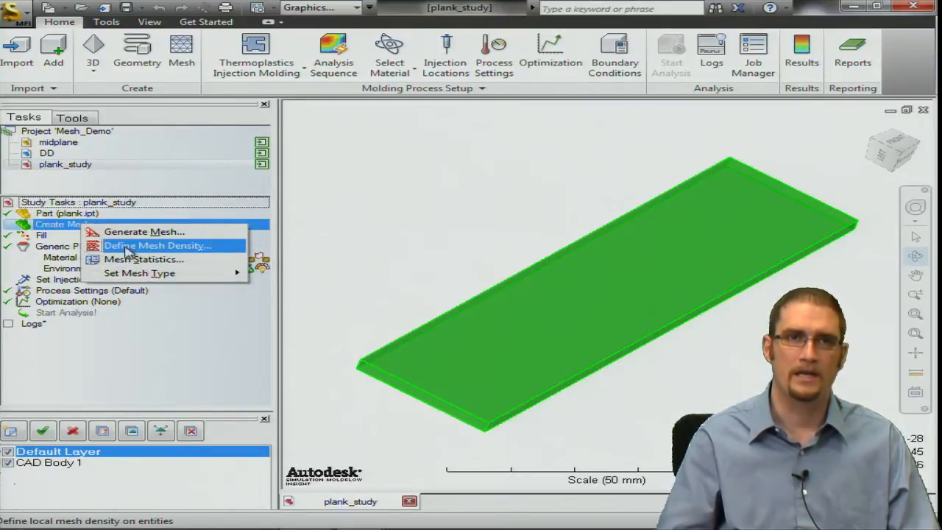
mouse_move(135, 275)
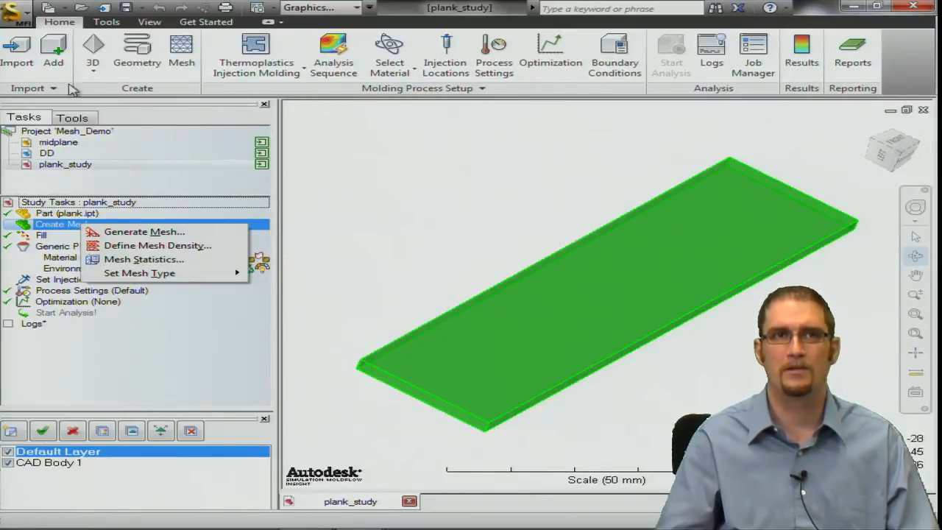
click(92, 70)
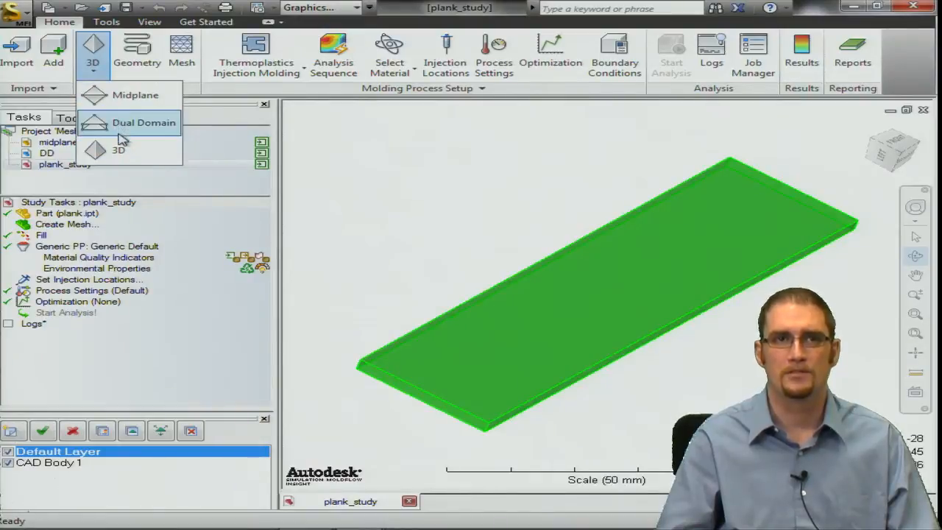
click(171, 361)
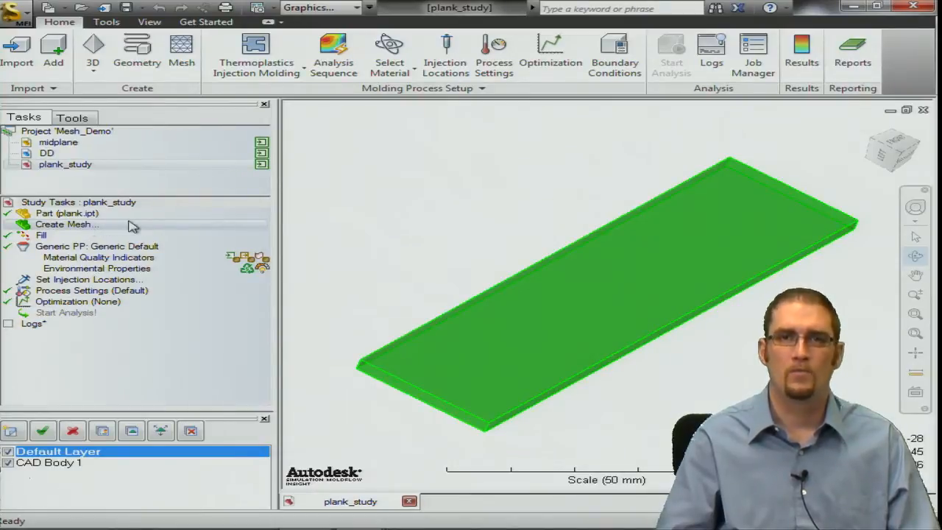
Step: Set the global edge length for the plank study's mesh to 4 mm and preview the node spacing
right_click(60, 228)
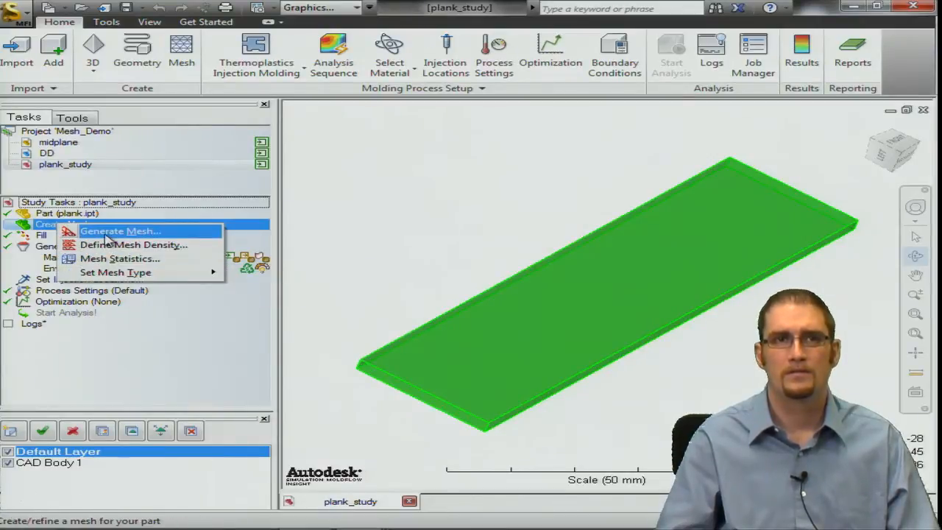
click(107, 233)
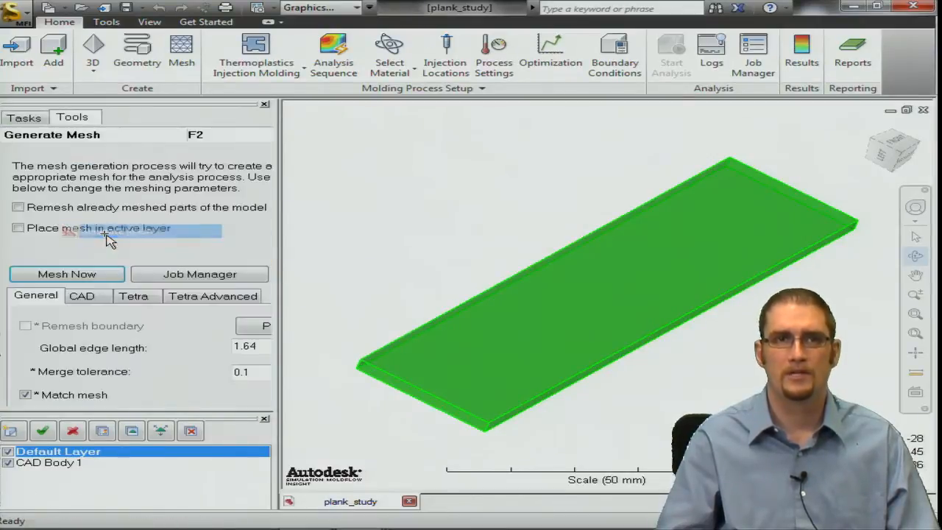
double_click(229, 345)
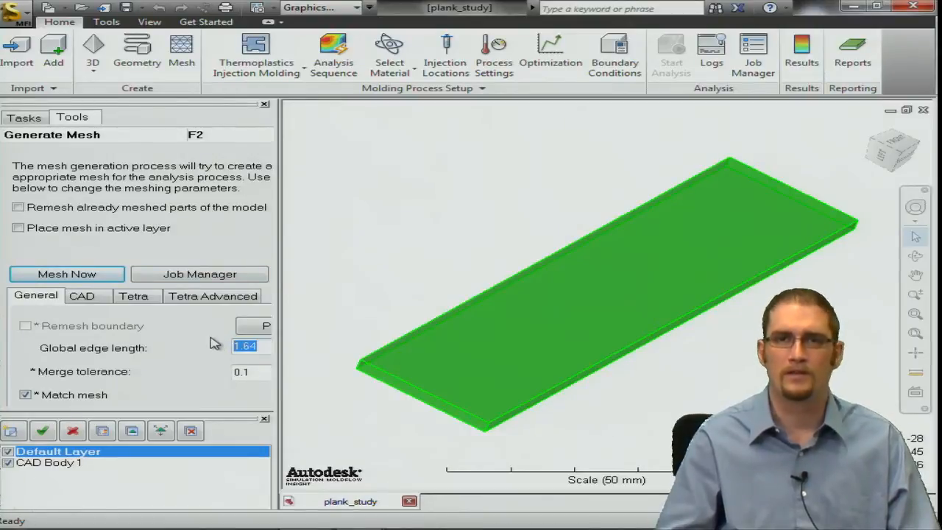
text(4)
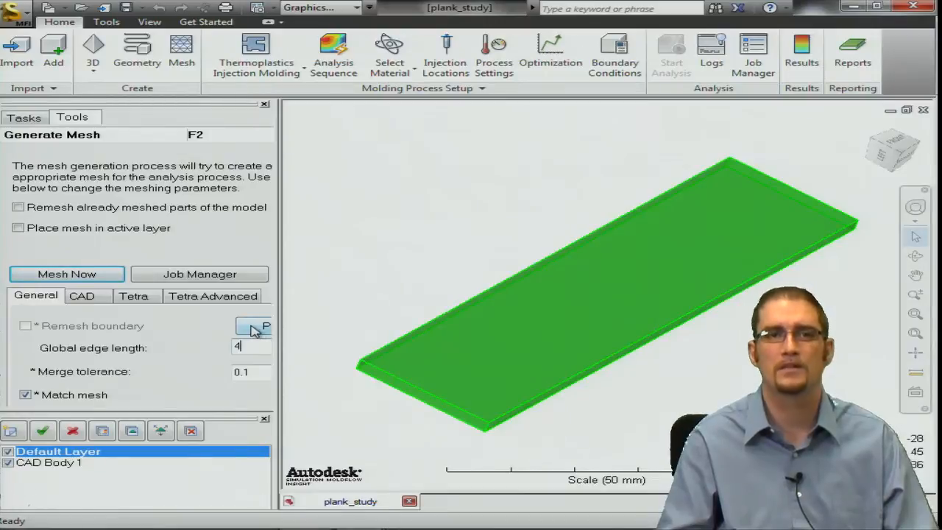
drag(279, 328, 346, 337)
click(284, 326)
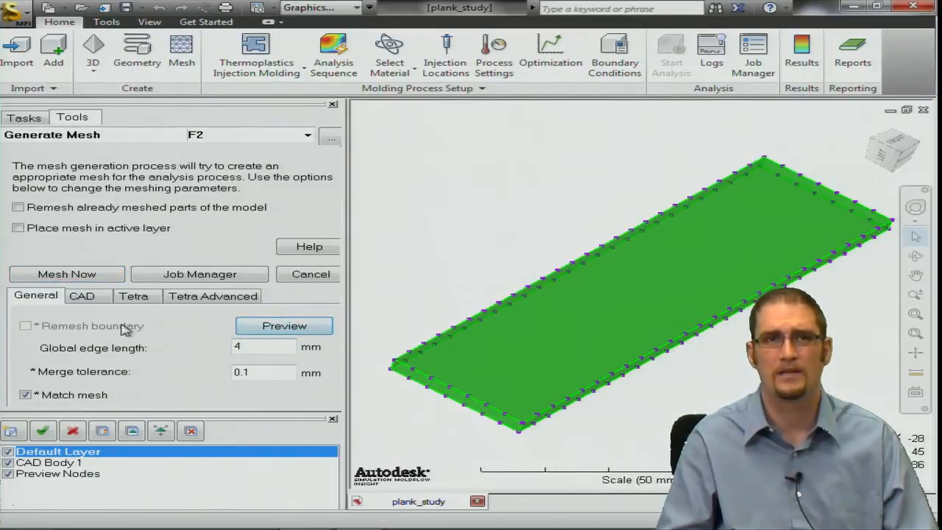
Step: Review the CAD, Tetra and Tetra Advanced mesh settings, and generate the plank's 3D mesh
click(83, 297)
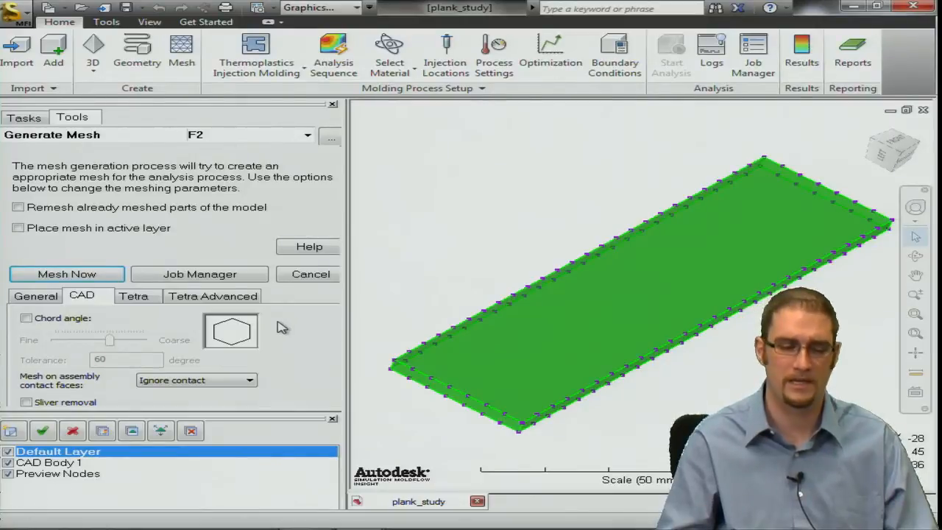
click(134, 296)
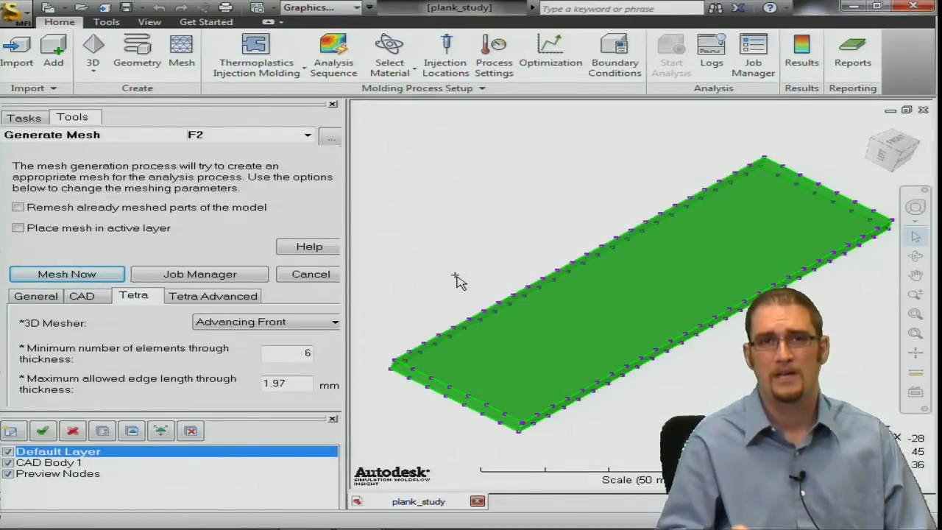
click(210, 296)
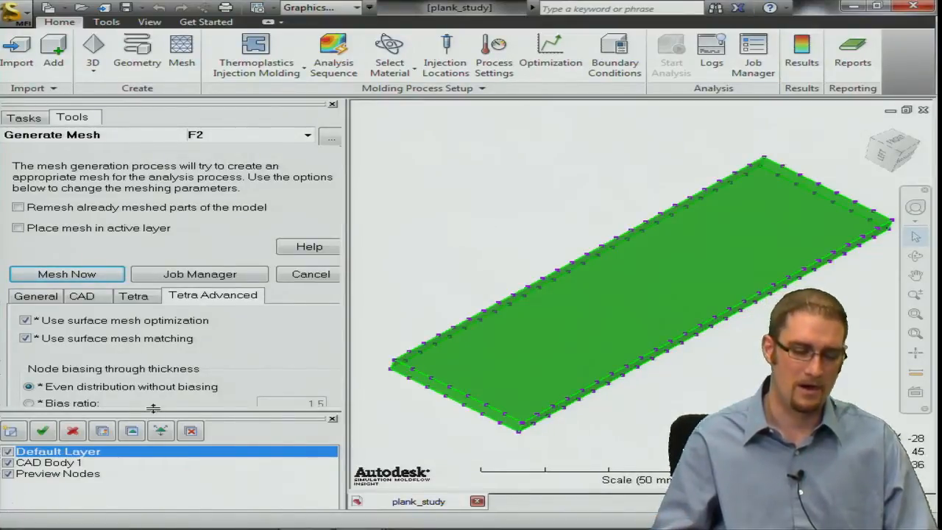
drag(156, 409, 158, 436)
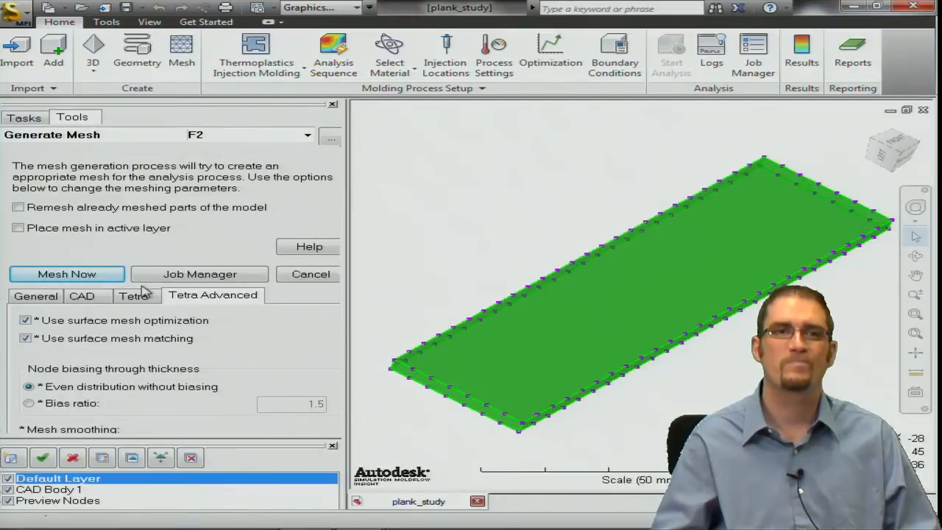
click(99, 275)
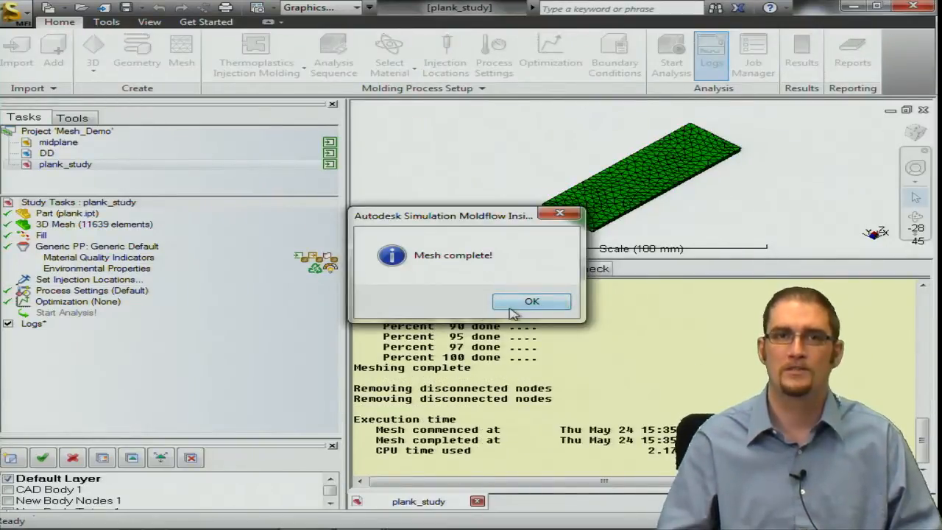
click(530, 302)
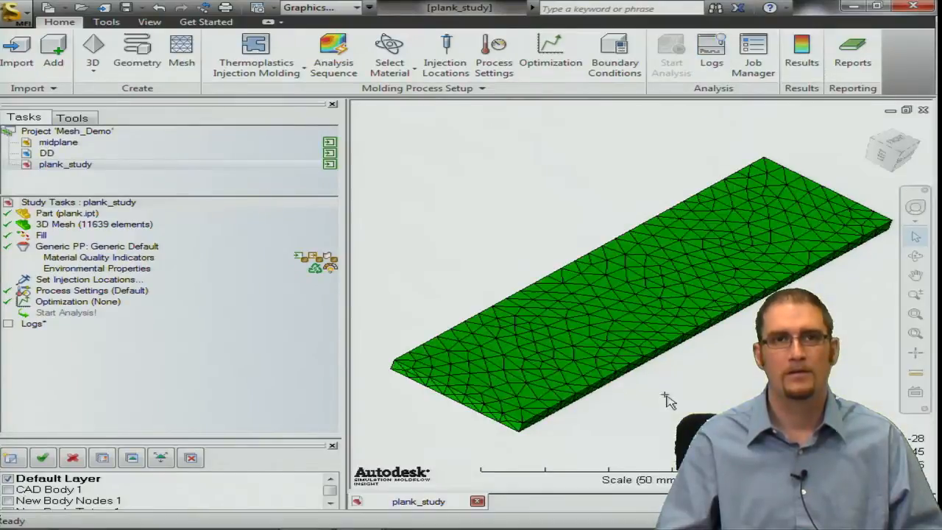
Step: In a face-on view of the plank, delete the mesh elements in a bit less than half its length at one end
middle_drag(587, 319, 552, 316)
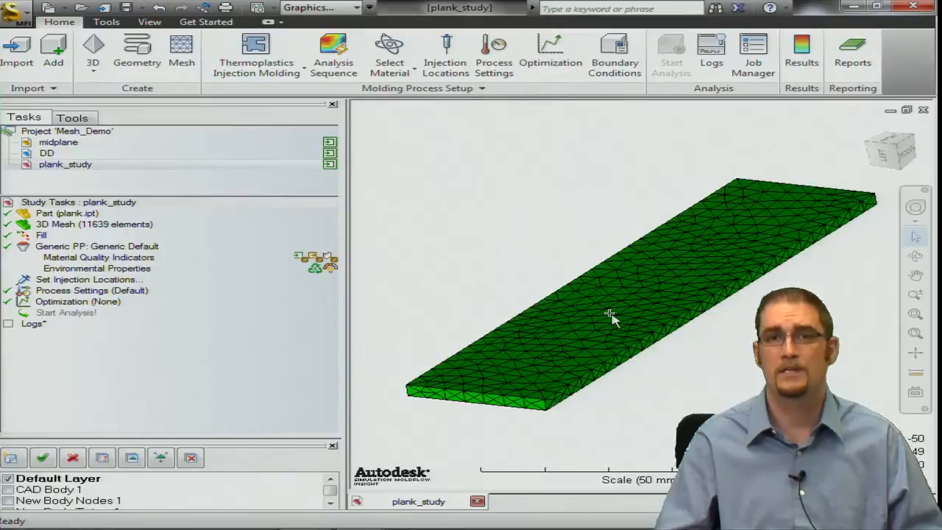
middle_drag(637, 318, 584, 311)
right_click(629, 287)
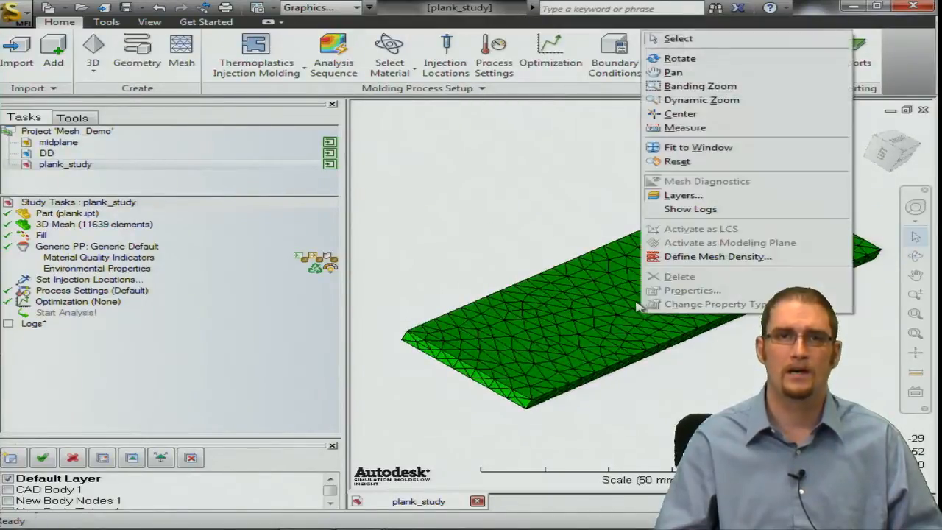
click(501, 267)
scroll(503, 269, down, 4)
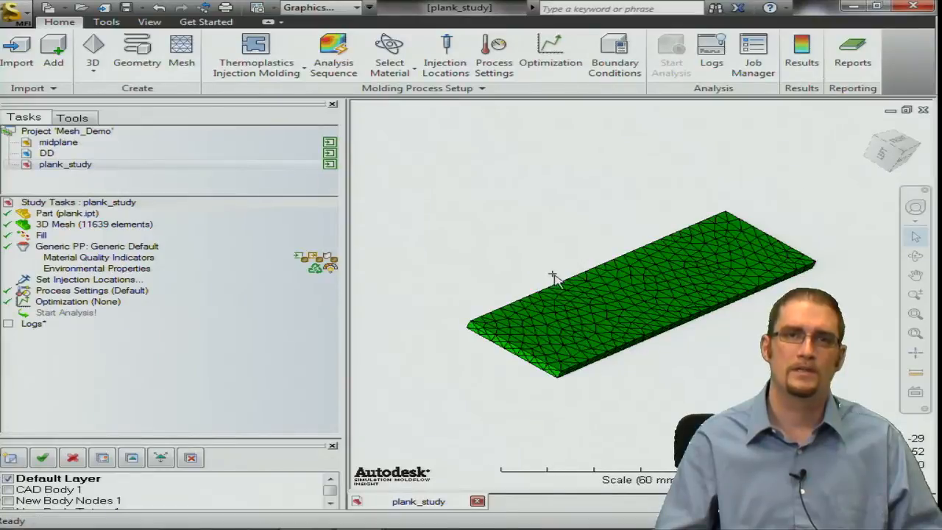
click(898, 142)
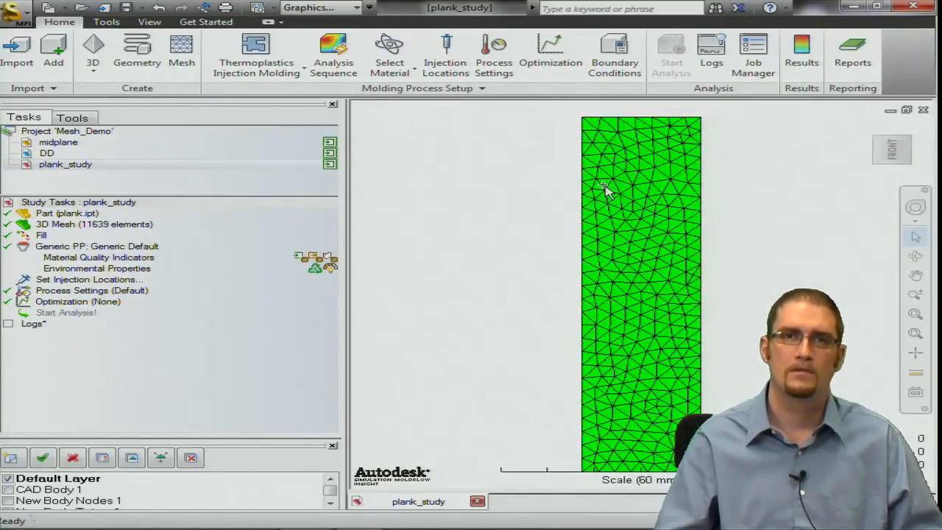
drag(554, 109, 736, 268)
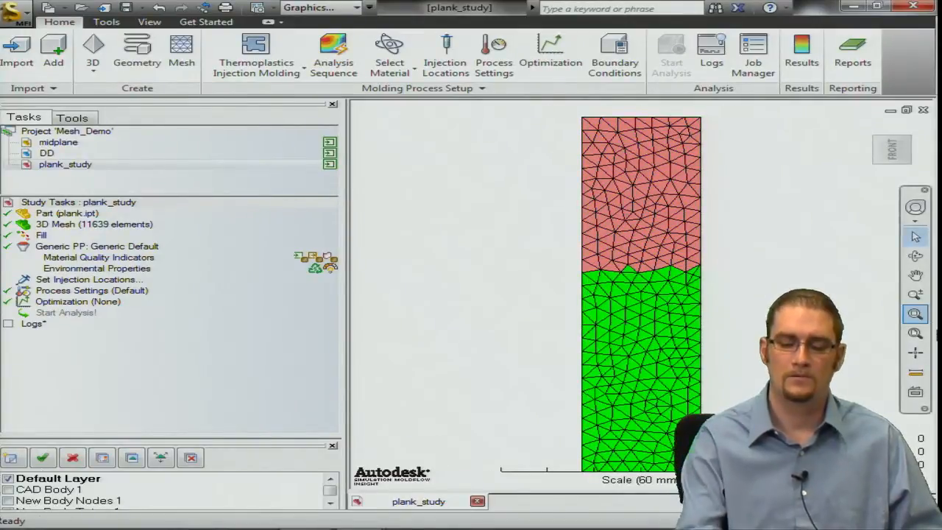
key(Delete)
Step: Examine the element layers through the plank's thickness on the exposed cut face
middle_drag(661, 321, 917, 274)
middle_drag(743, 243, 725, 279)
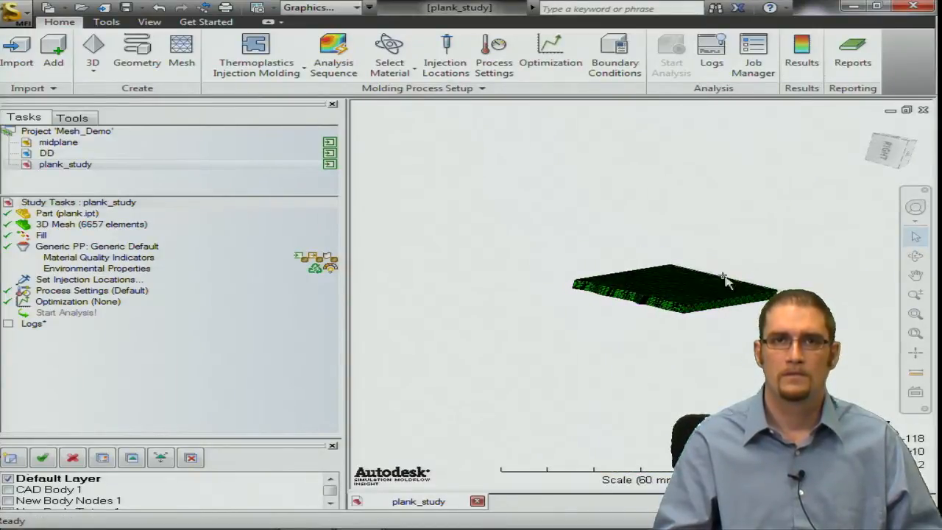
scroll(610, 309, up, 10)
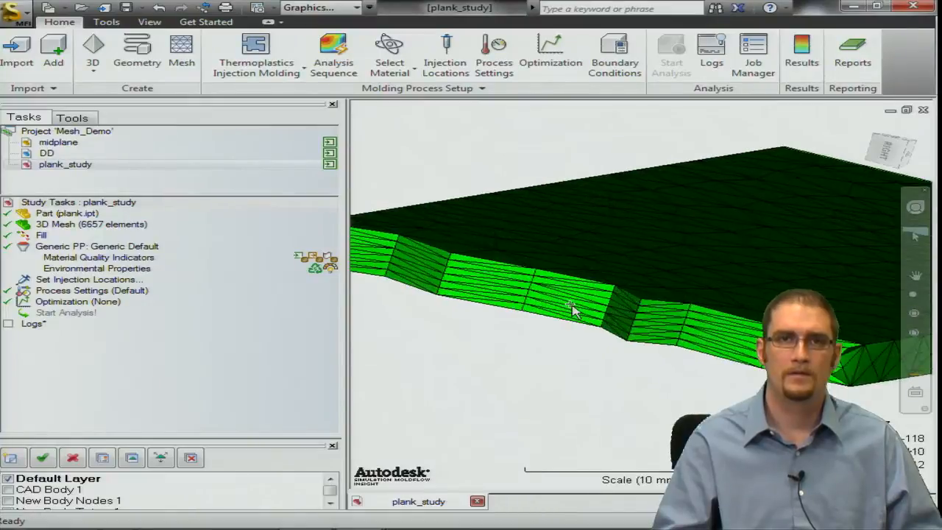
scroll(573, 309, up, 2)
scroll(572, 309, up, 2)
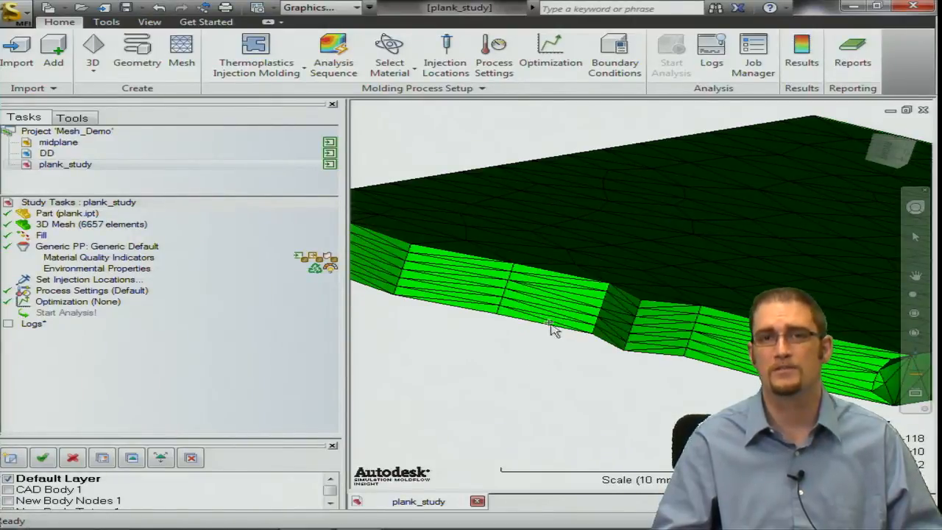
mouse_move(586, 282)
middle_down()
mouse_move(593, 311)
mouse_move(551, 339)
mouse_move(591, 299)
middle_up()
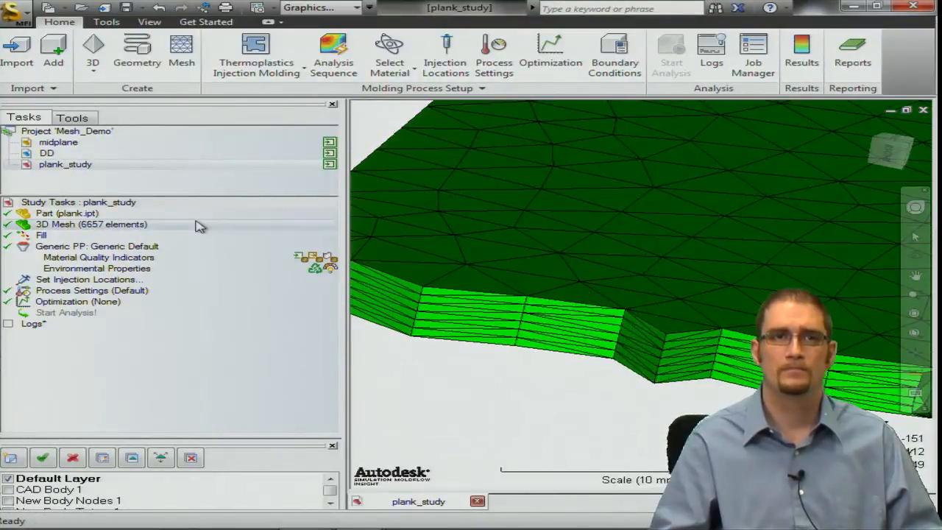
Step: Open the DD study and set the global edge length for its Dual Domain mesh to 4 mm
click(69, 153)
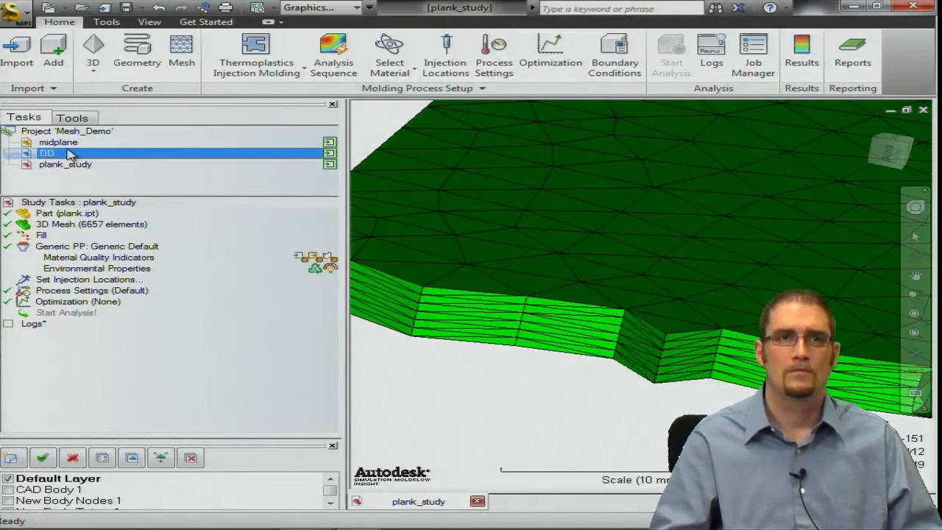
double_click(69, 153)
mouse_move(685, 317)
middle_down()
mouse_move(684, 263)
mouse_move(759, 214)
mouse_move(753, 292)
mouse_move(730, 285)
mouse_move(740, 267)
mouse_move(728, 267)
middle_up()
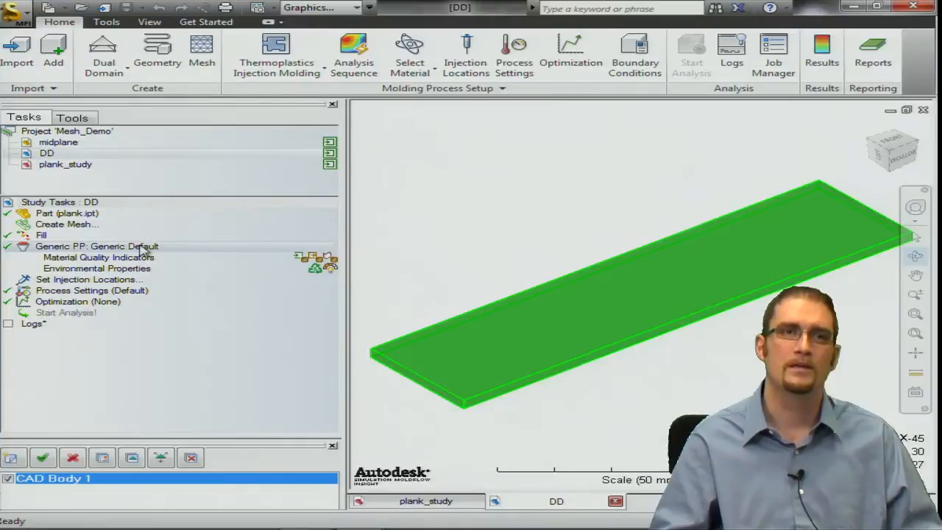
right_click(100, 227)
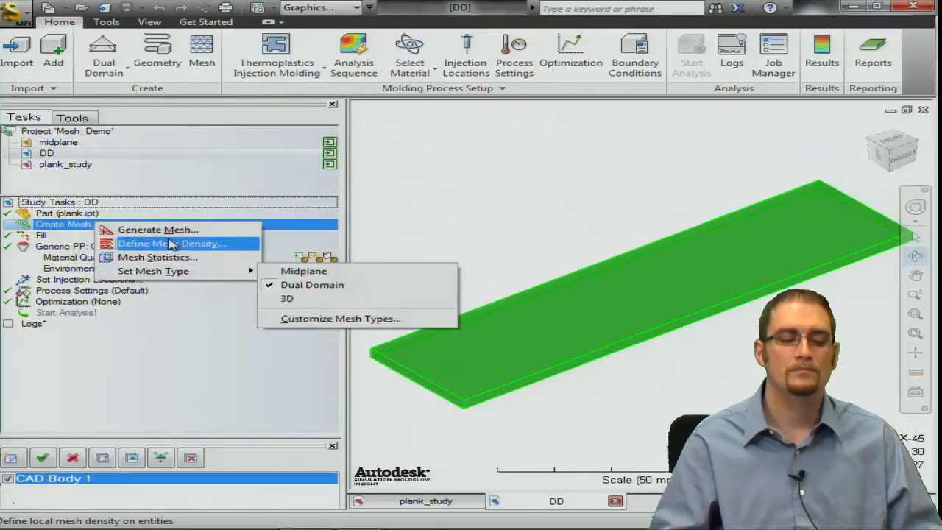
click(158, 229)
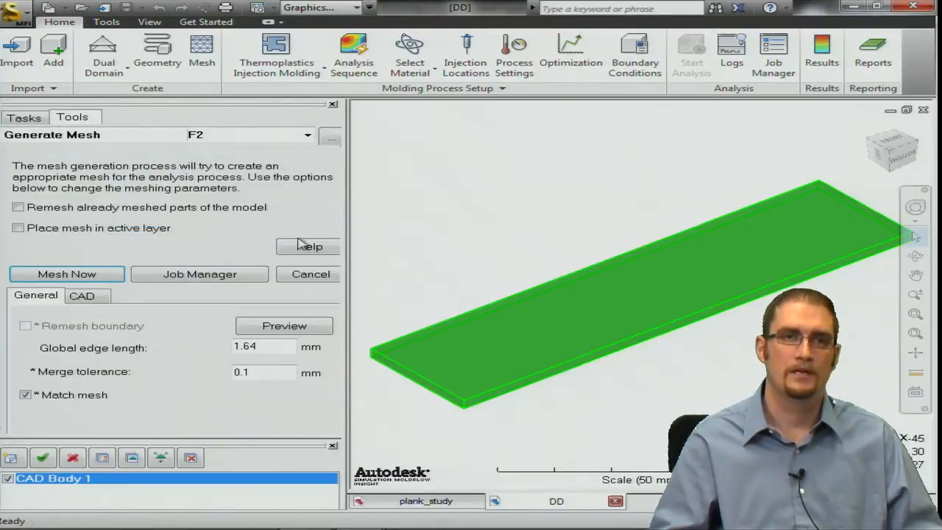
drag(260, 347, 157, 346)
text(4)
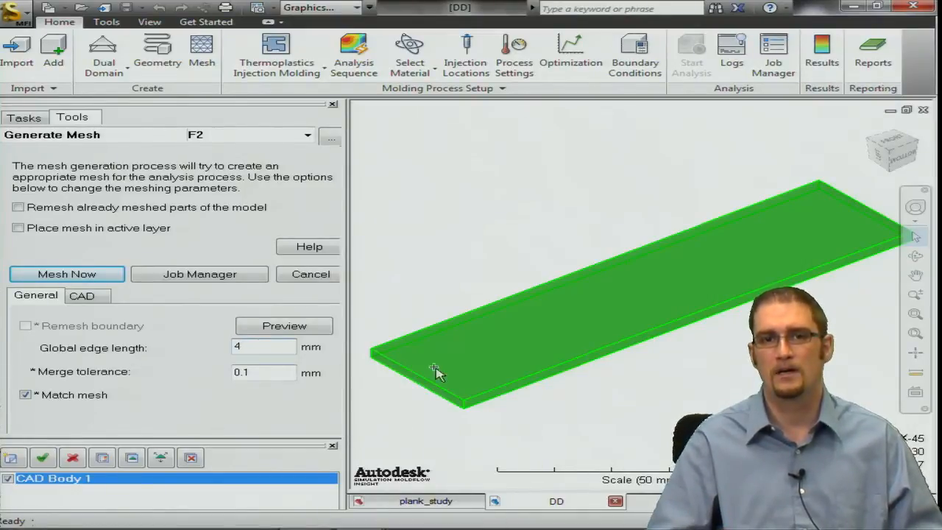
Step: Review the CAD mesh settings, generate the plank's Dual Domain mesh, and hide the logs
mouse_move(518, 359)
middle_down()
mouse_move(526, 330)
mouse_move(561, 346)
middle_up()
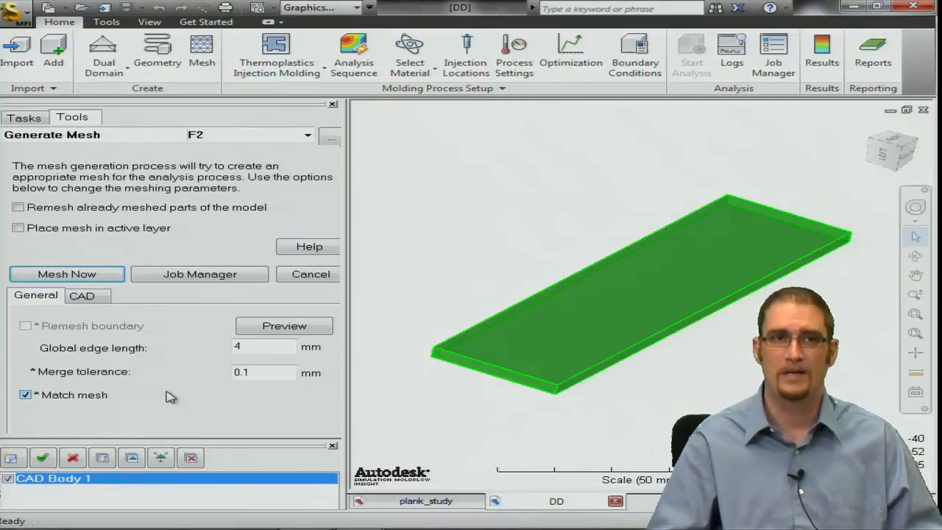
click(91, 298)
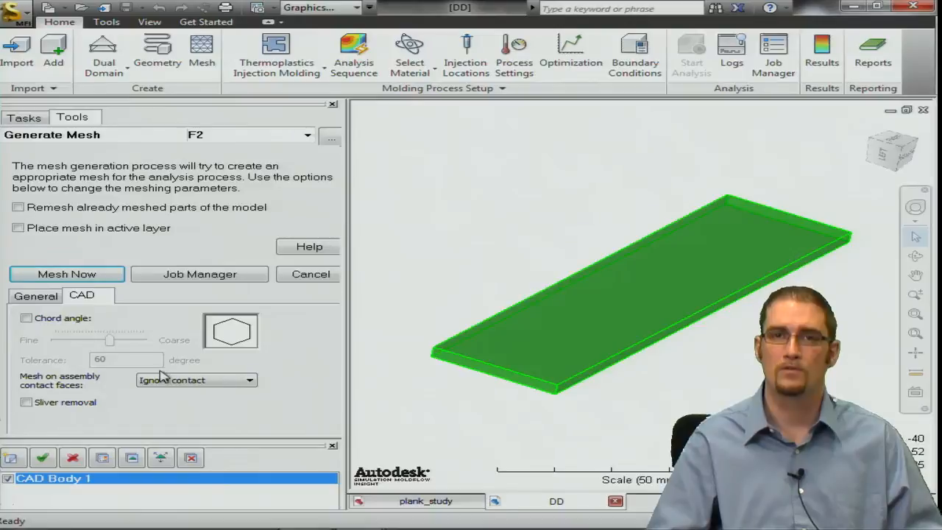
click(61, 277)
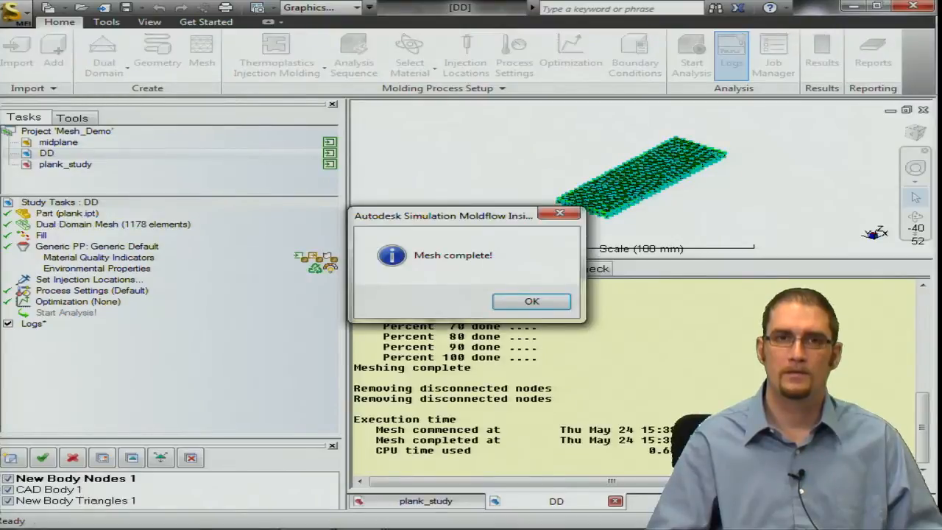
click(517, 302)
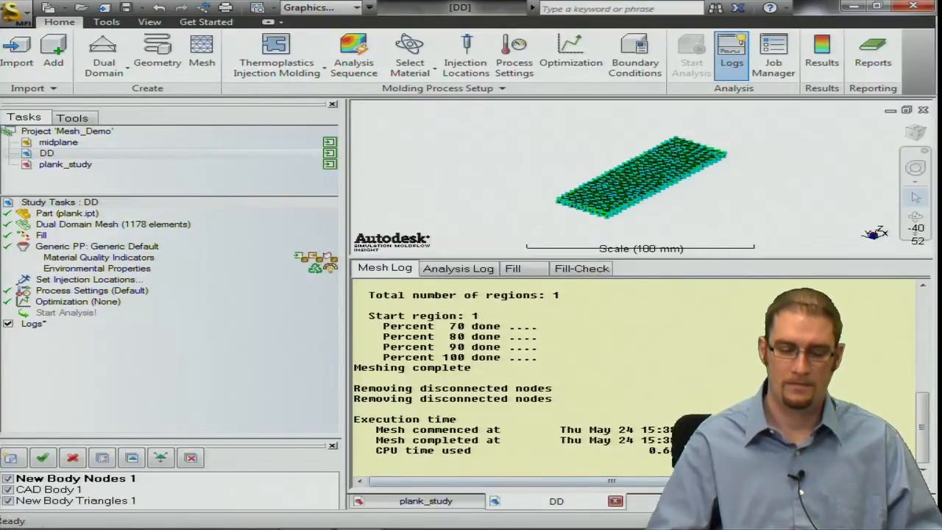
click(8, 324)
Step: In a front view, delete all entity types in about two fifths of the plank's length at one end, and inspect the exposed interior
mouse_move(605, 271)
middle_down()
mouse_move(606, 253)
mouse_move(507, 275)
mouse_move(612, 278)
middle_up()
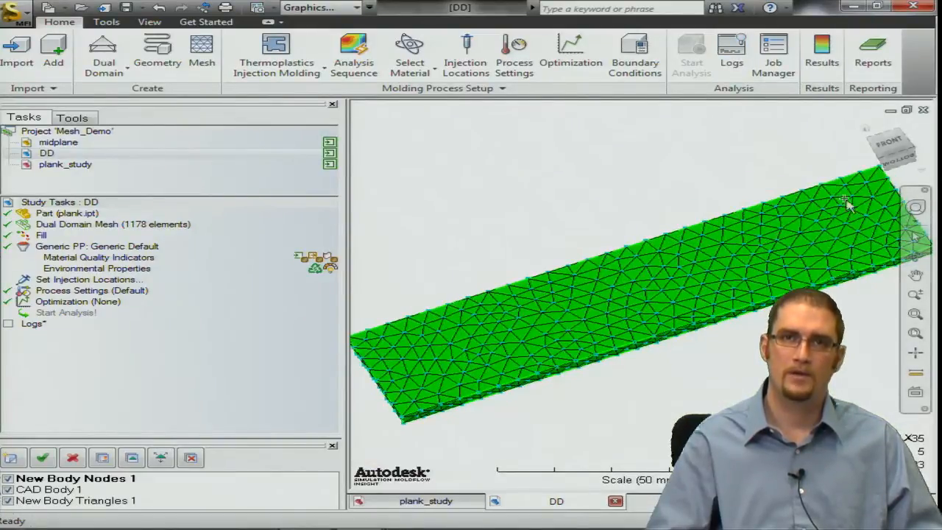
click(894, 147)
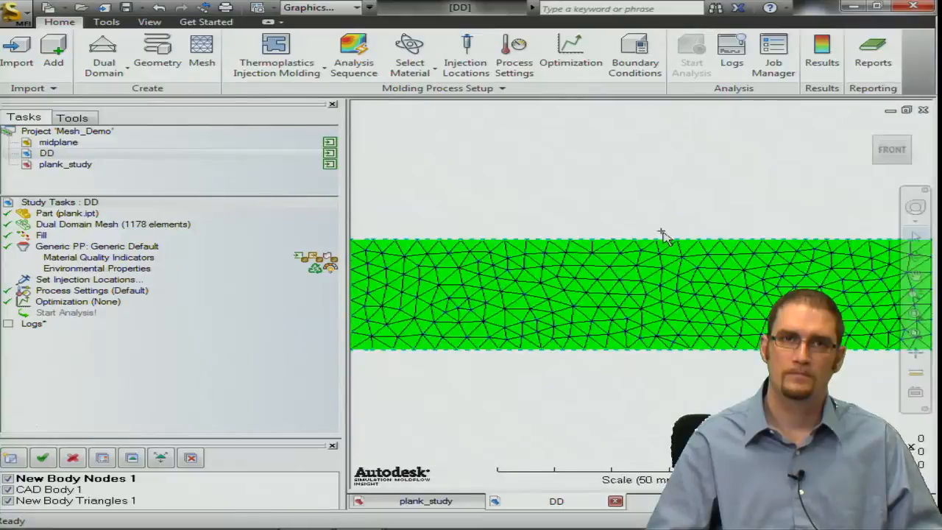
drag(384, 206, 605, 354)
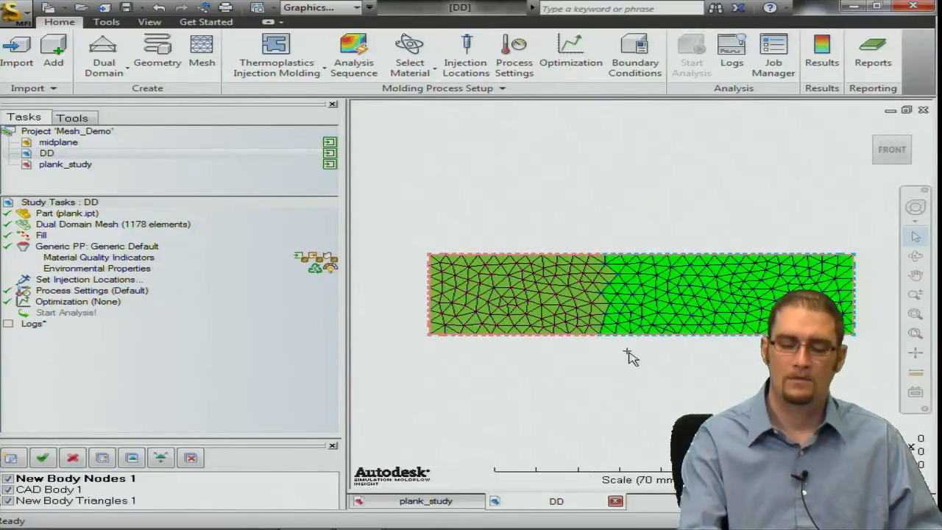
key(Delete)
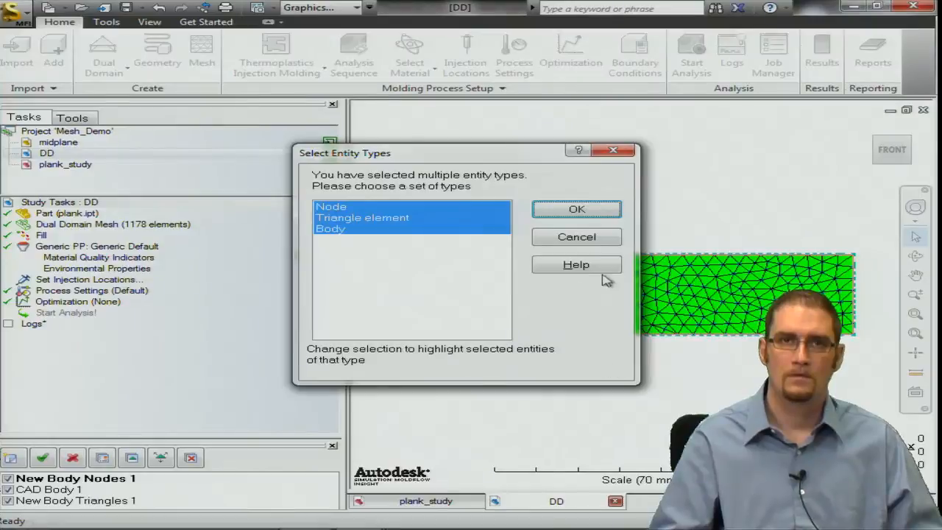
click(589, 212)
mouse_move(602, 319)
middle_down()
mouse_move(746, 227)
mouse_move(784, 248)
mouse_move(721, 238)
mouse_move(621, 317)
mouse_move(581, 326)
mouse_move(593, 302)
mouse_move(614, 292)
mouse_move(652, 316)
mouse_move(577, 287)
mouse_move(542, 301)
mouse_move(551, 305)
middle_up()
scroll(620, 316, up, 6)
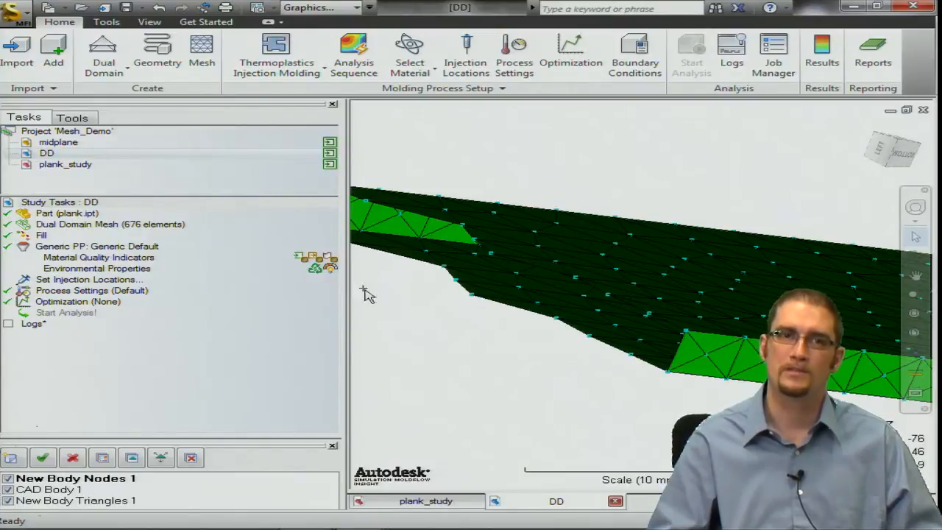
Step: Open the midplane study and set the global edge length for its mesh to 4 mm
click(110, 146)
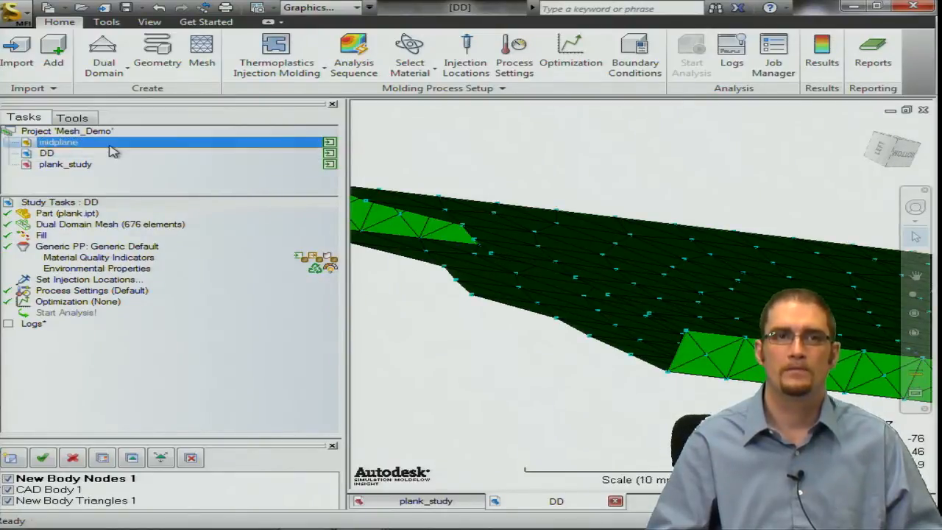
double_click(112, 147)
drag(588, 285, 663, 191)
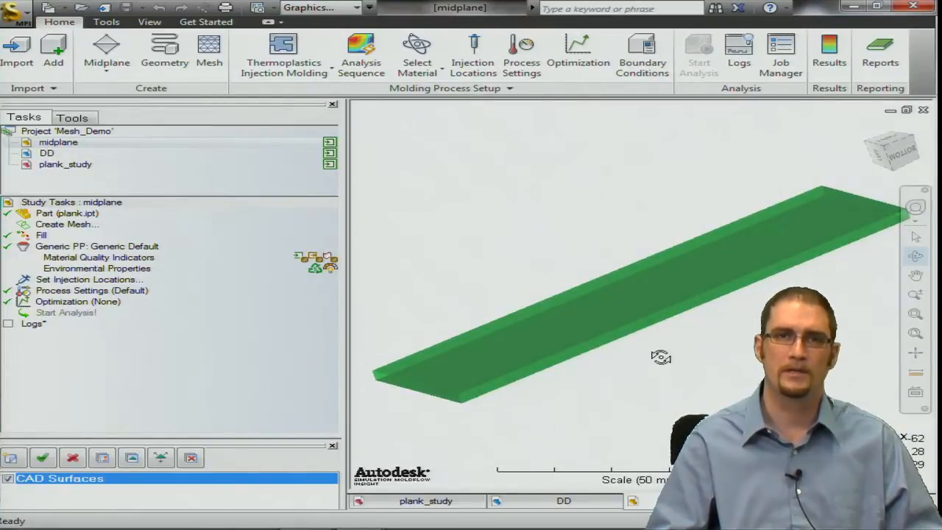
mouse_move(555, 294)
mouse_down()
mouse_move(579, 284)
mouse_move(574, 275)
mouse_up()
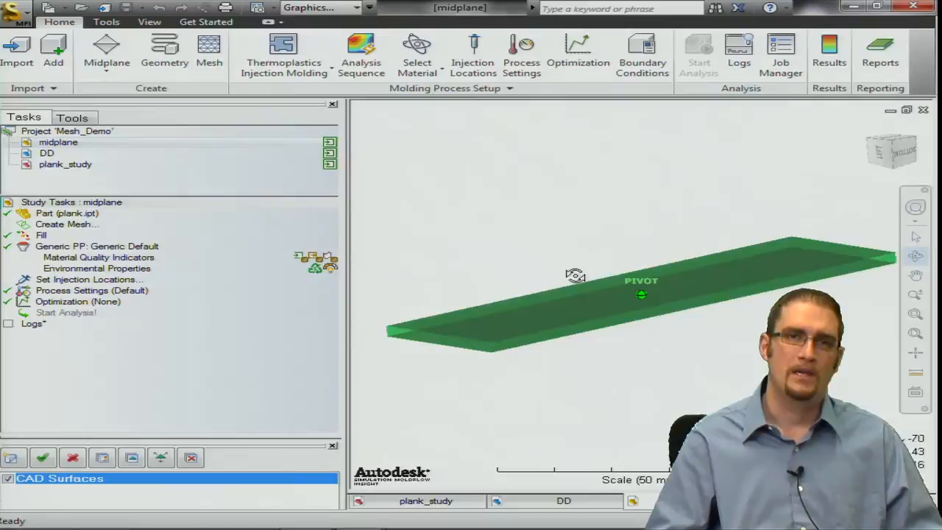
right_click(87, 227)
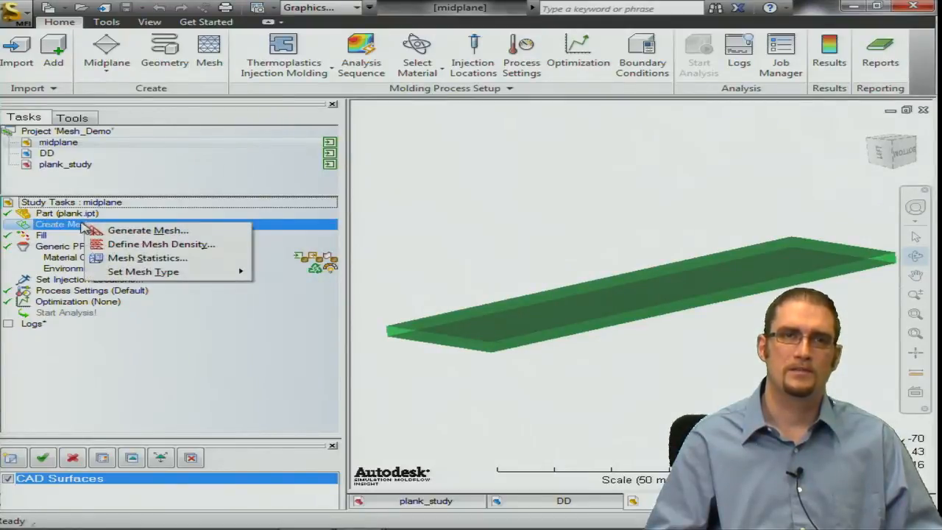
click(129, 233)
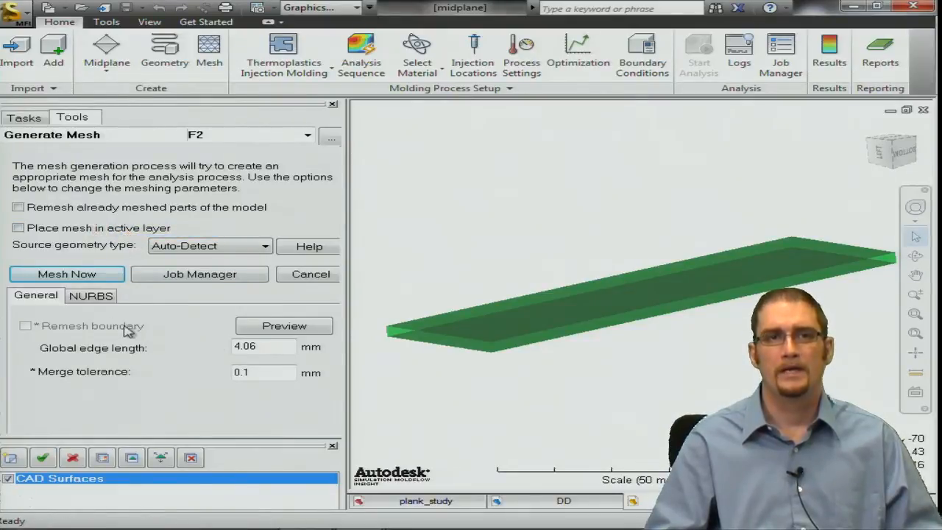
double_click(266, 346)
text(4)
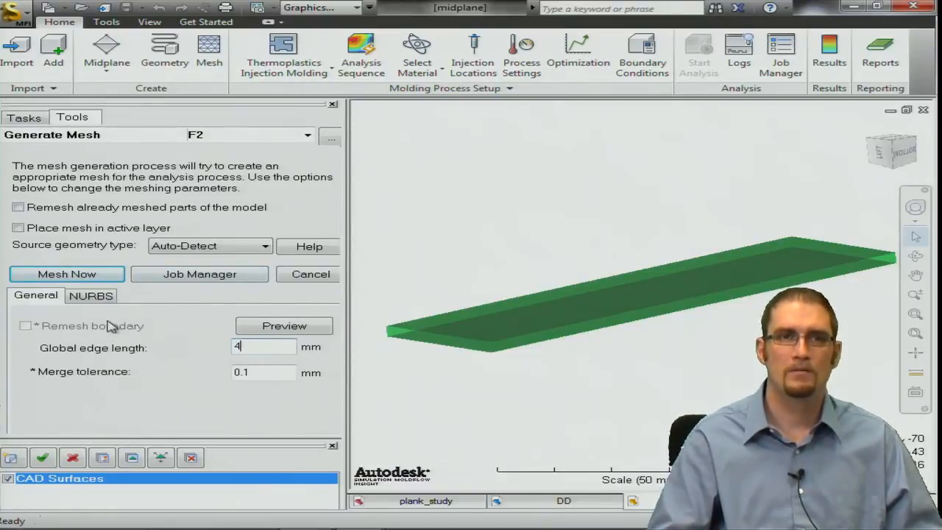
Step: Review the NURBS mesher settings and generate the plank's midplane mesh
click(96, 298)
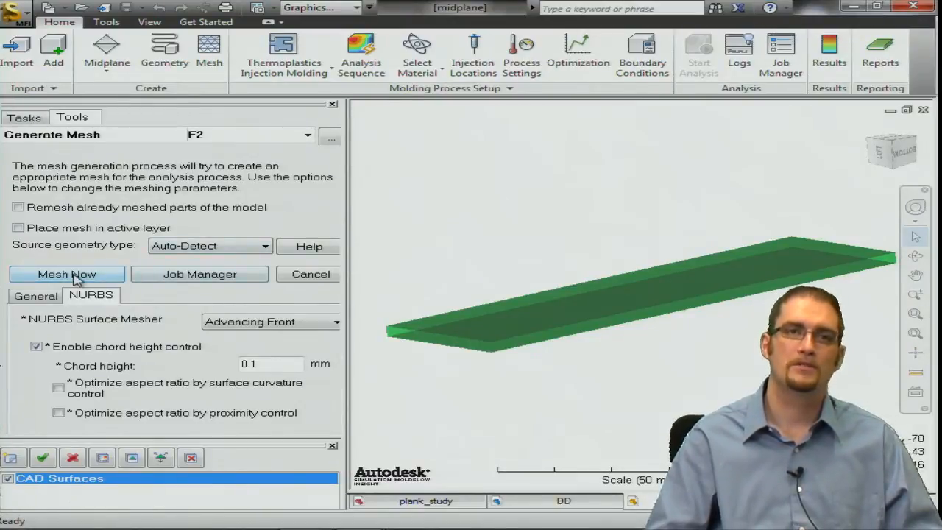
click(51, 297)
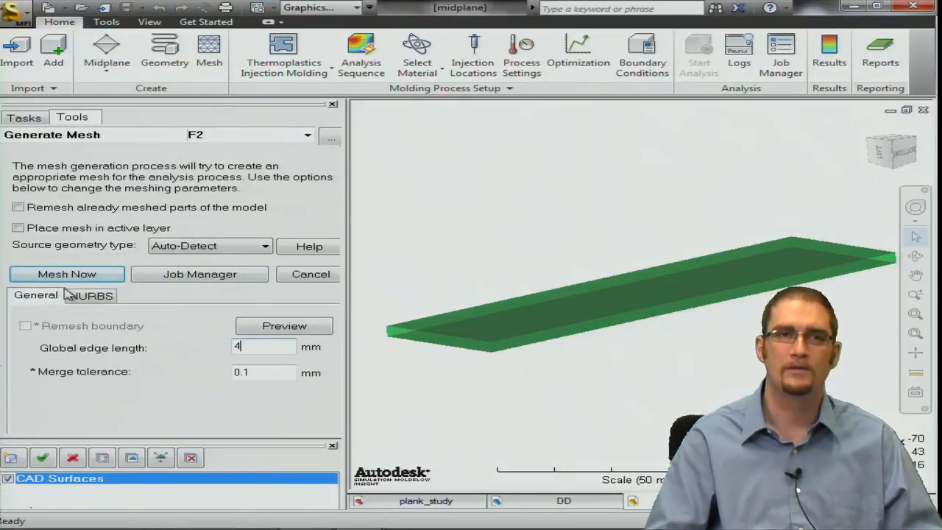
click(68, 275)
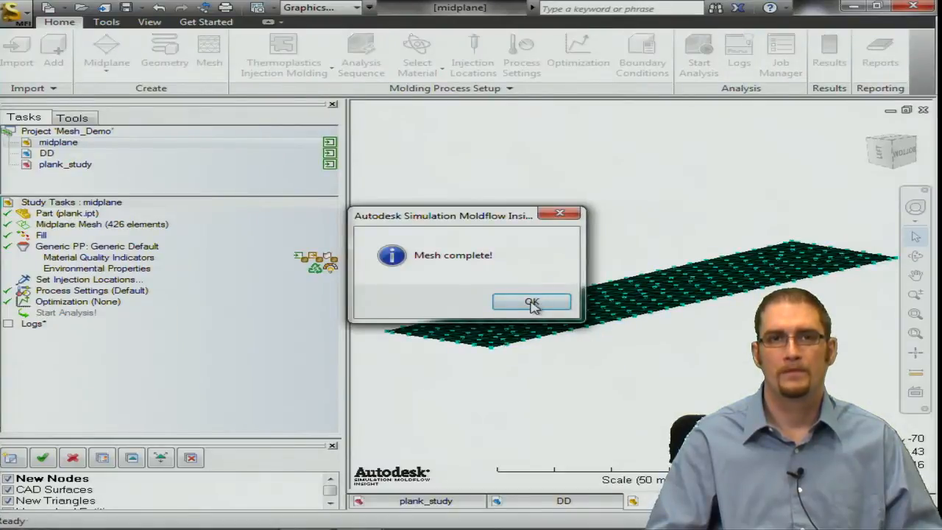
click(531, 303)
Step: Show the Unmeshed Entities layer together with the midplane mesh
mouse_move(532, 309)
middle_down()
mouse_move(591, 372)
mouse_move(570, 238)
mouse_move(606, 284)
mouse_move(593, 330)
mouse_move(583, 352)
mouse_move(511, 389)
middle_up()
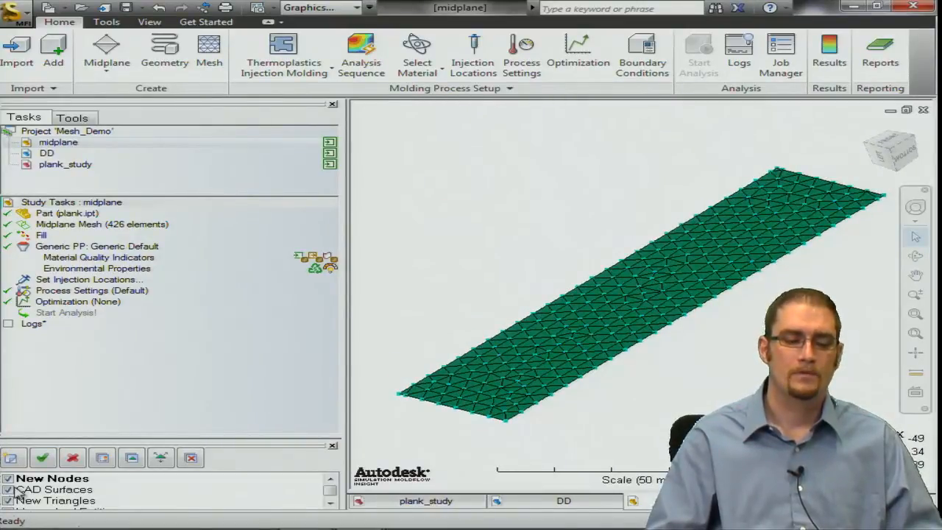
click(139, 489)
scroll(143, 490, down, 1)
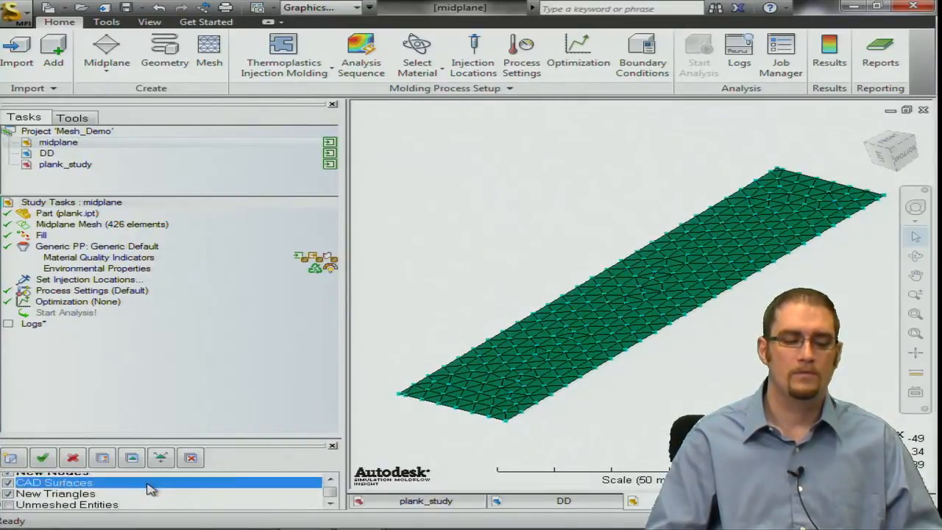
click(9, 501)
Step: Examine from several angles where the midplane mesh lies within the thickness of the original plank surfaces
mouse_move(543, 336)
middle_down()
mouse_move(567, 311)
mouse_move(456, 292)
mouse_move(466, 310)
mouse_move(567, 310)
mouse_move(574, 320)
mouse_move(728, 310)
mouse_move(685, 312)
mouse_move(719, 316)
mouse_move(677, 328)
middle_up()
scroll(495, 311, up, 5)
scroll(677, 328, down, 5)
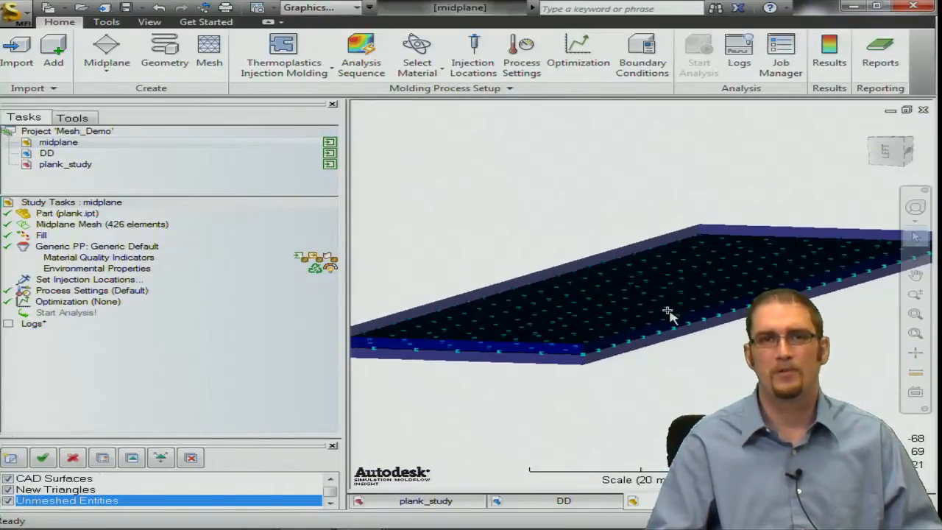
mouse_move(653, 301)
middle_down()
mouse_move(631, 309)
mouse_move(641, 312)
middle_up()
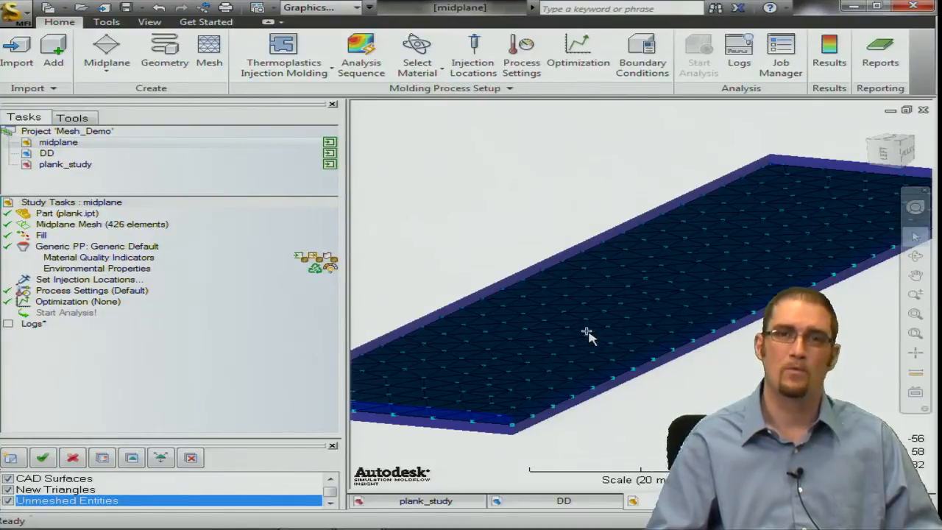
mouse_move(646, 331)
middle_down()
mouse_move(640, 279)
mouse_move(664, 334)
middle_up()
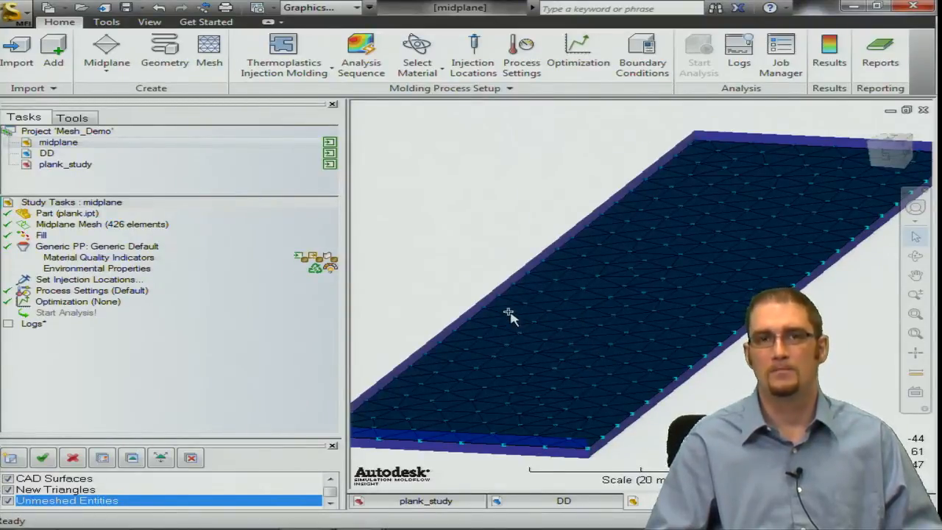
middle_drag(581, 354, 593, 326)
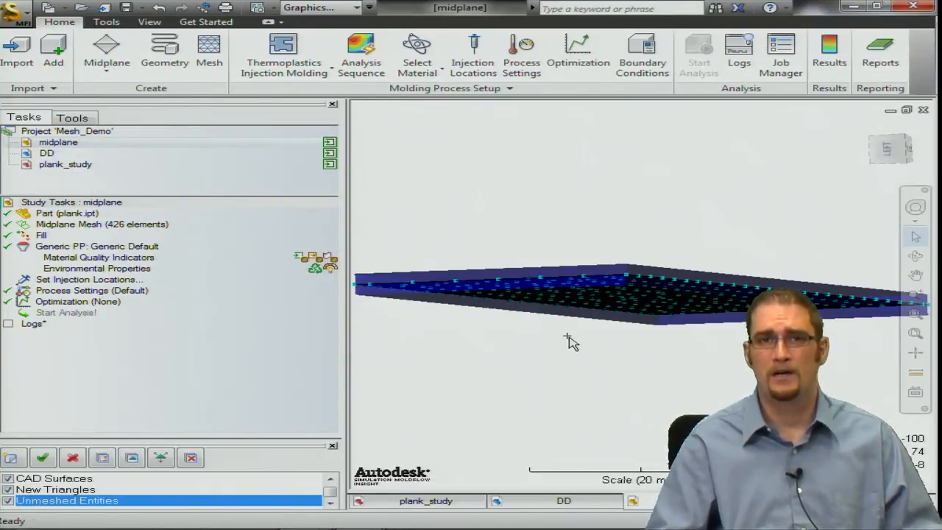
mouse_move(612, 294)
middle_down()
mouse_move(610, 331)
mouse_move(574, 313)
middle_up()
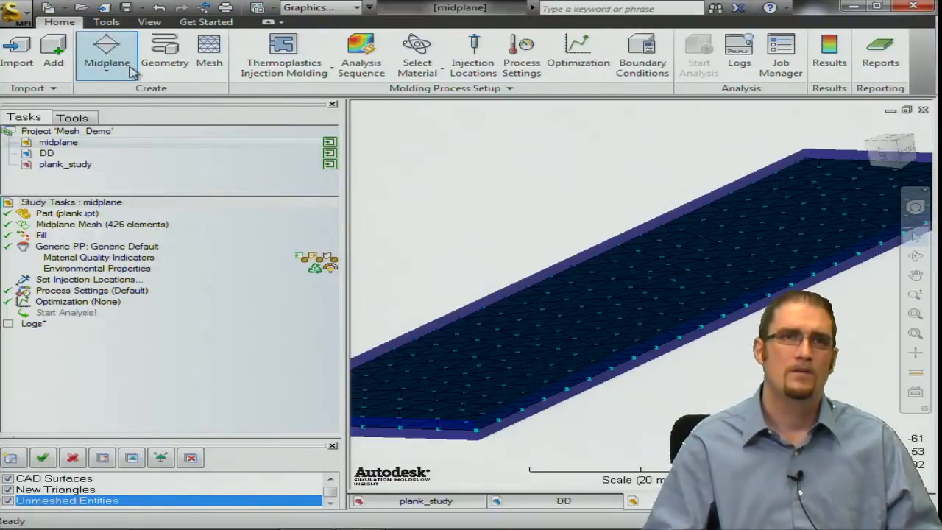
Step: Go through the Mesh Repair Wizard checks from free edges to aspect ratio without fixing anything, and close the wizard
click(213, 53)
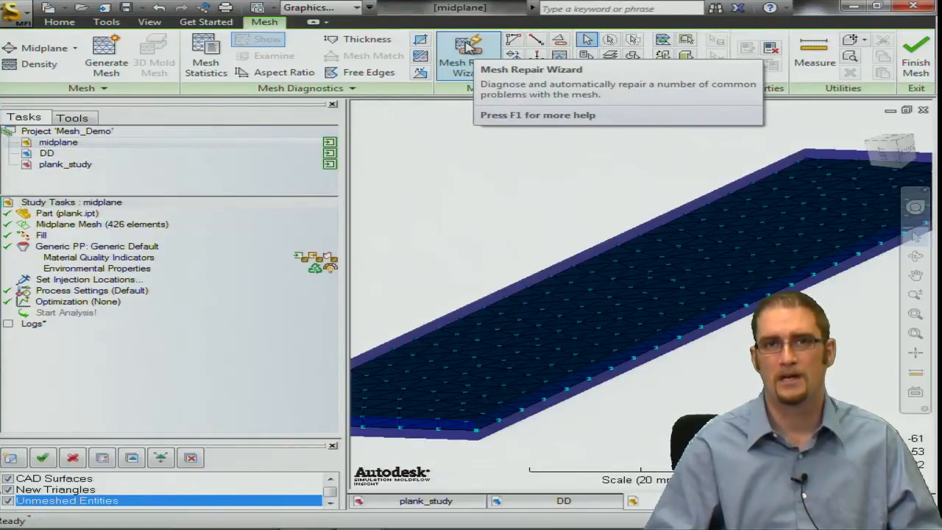
click(468, 47)
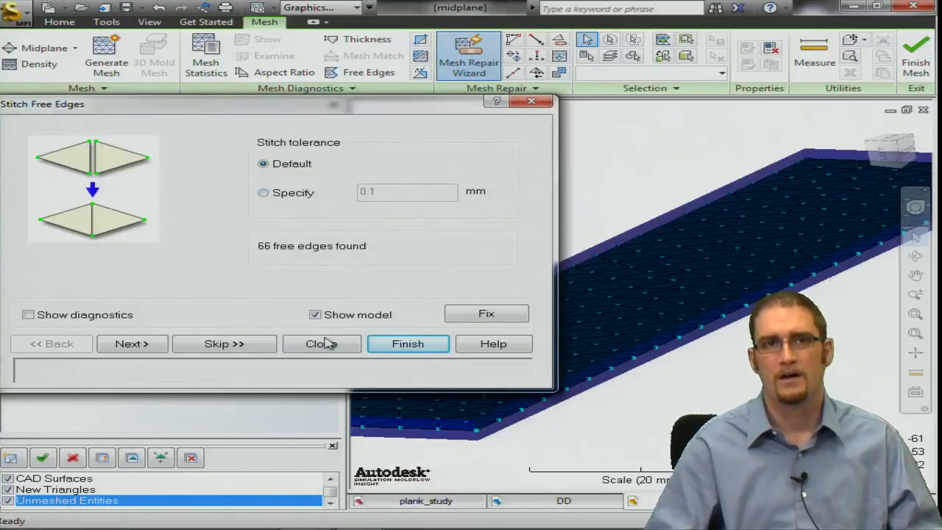
click(229, 350)
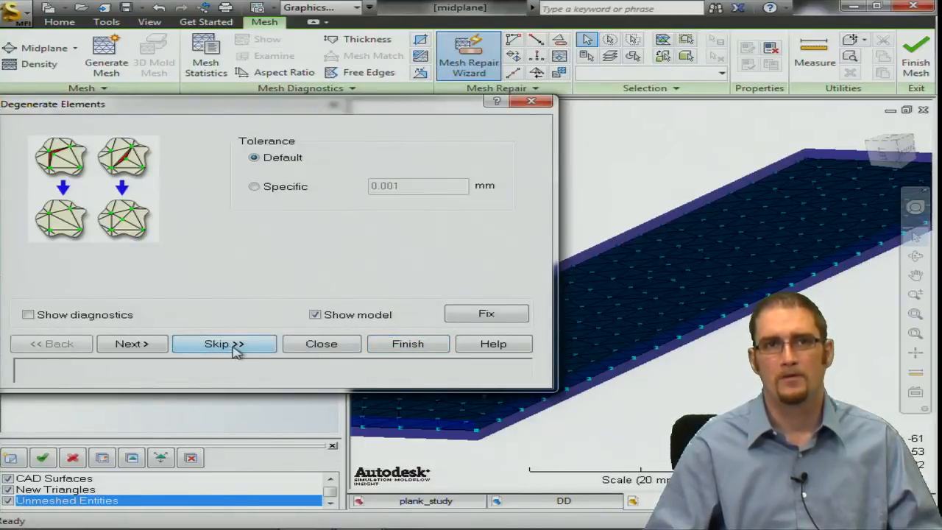
click(234, 350)
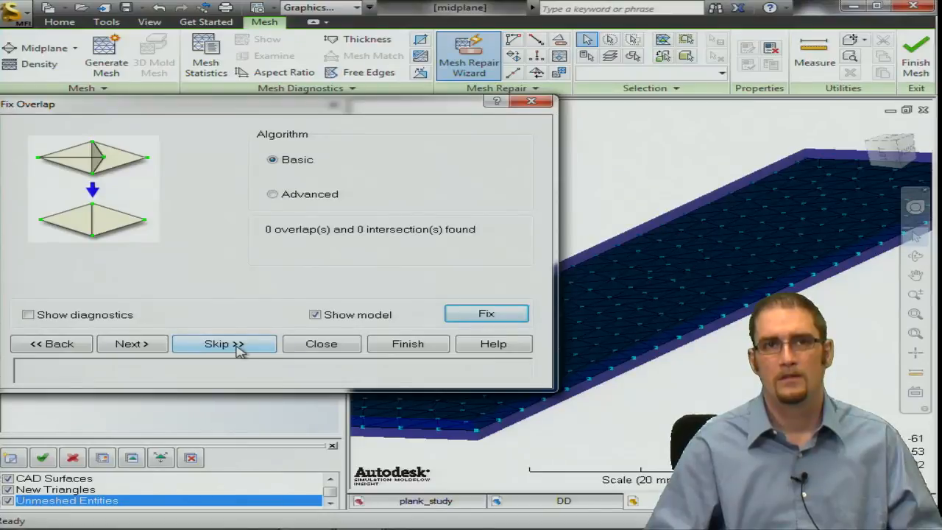
click(237, 349)
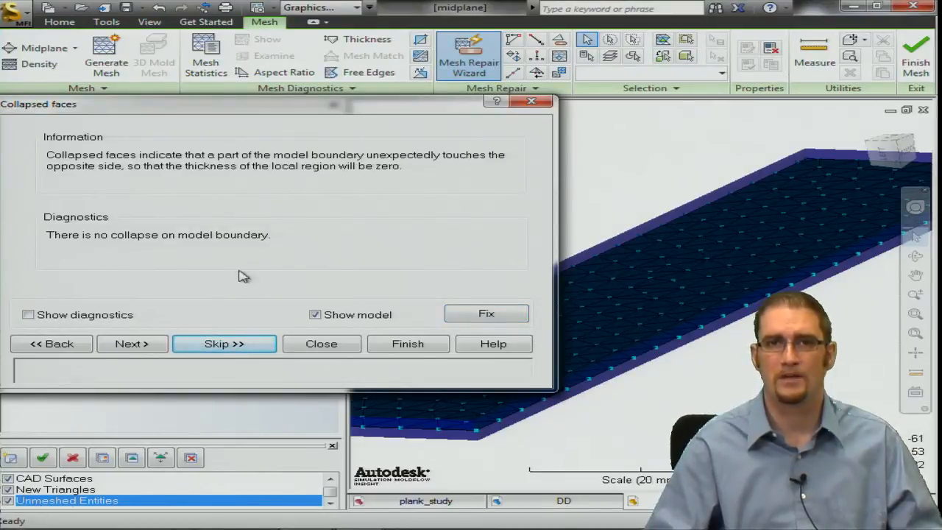
click(225, 344)
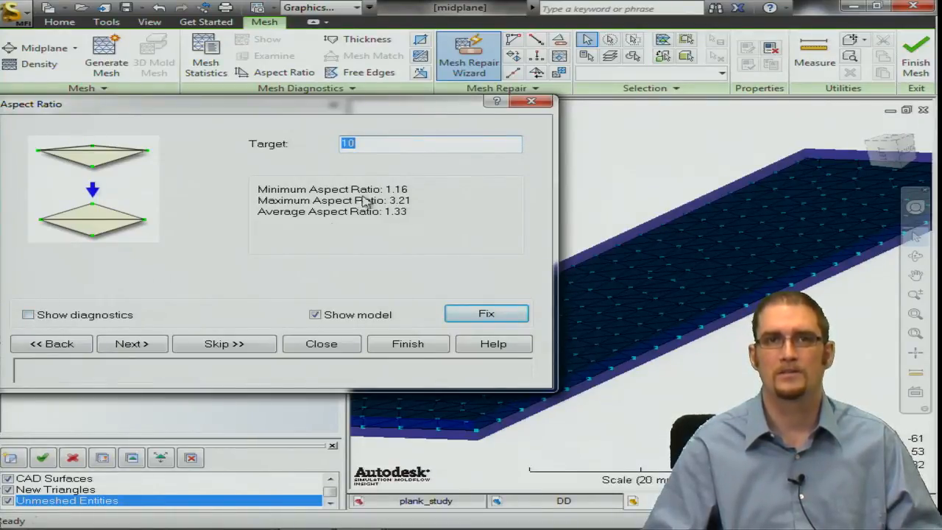
click(322, 344)
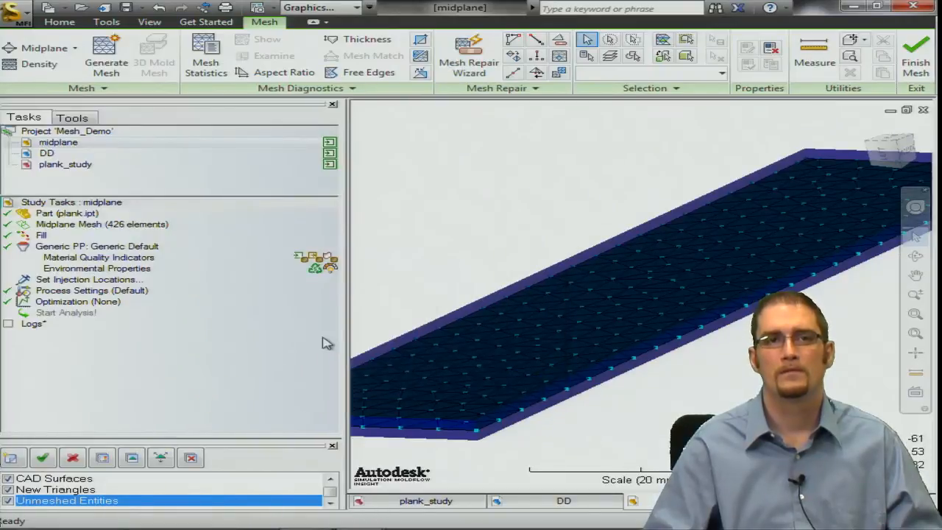
Step: Produce the mesh statistics report for the midplane's triangle elements, review it and close it
click(207, 59)
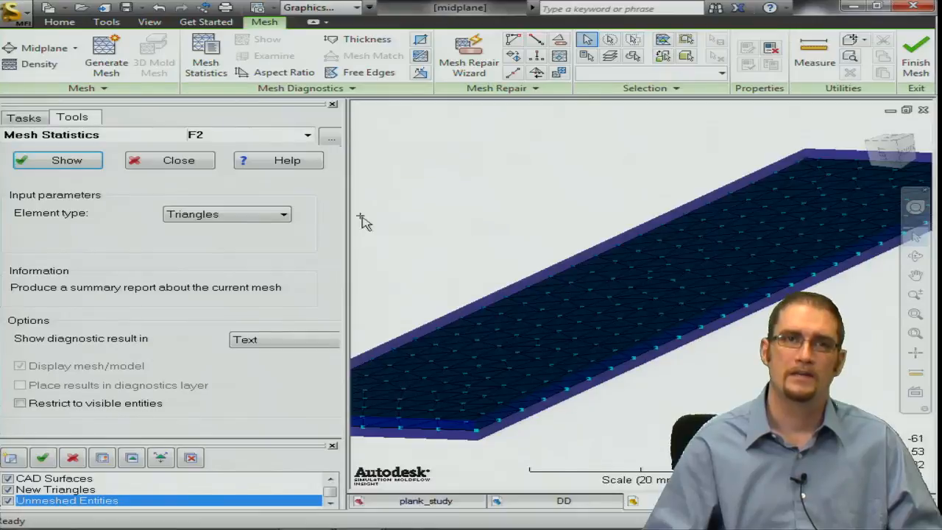
click(69, 165)
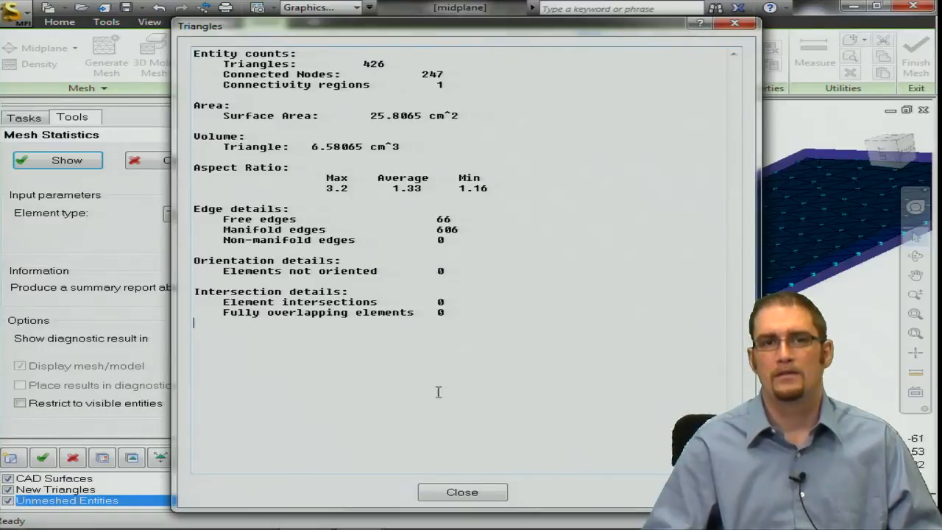
click(464, 492)
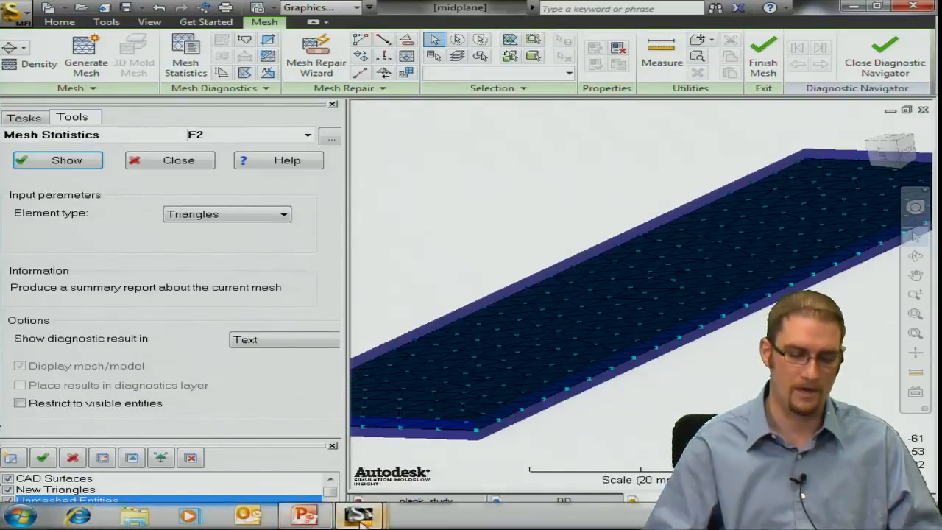
Step: Read the table of diagnostics in the Mesh diagnostics topic of Autodesk Moldflow Insight Help, return to the midplane study and close the Mesh Statistics tool
mouse_move(360, 521)
click(515, 457)
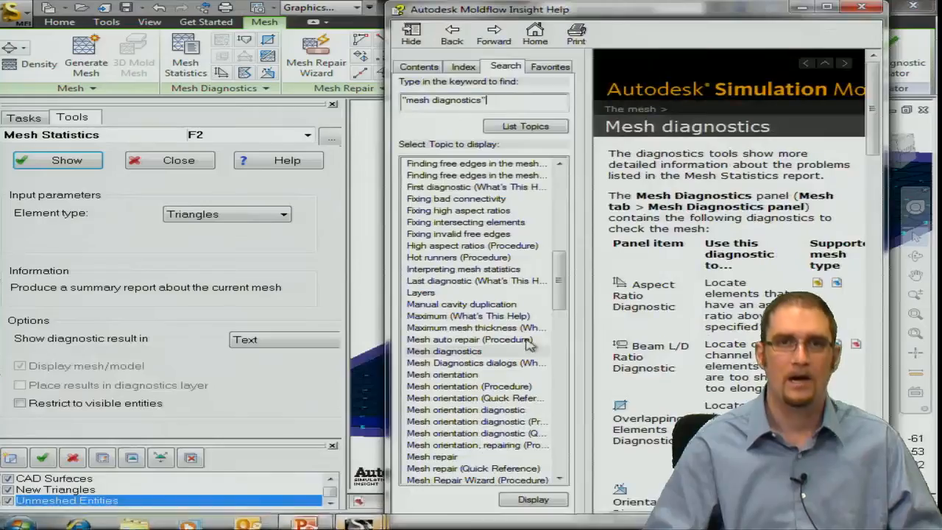
click(827, 6)
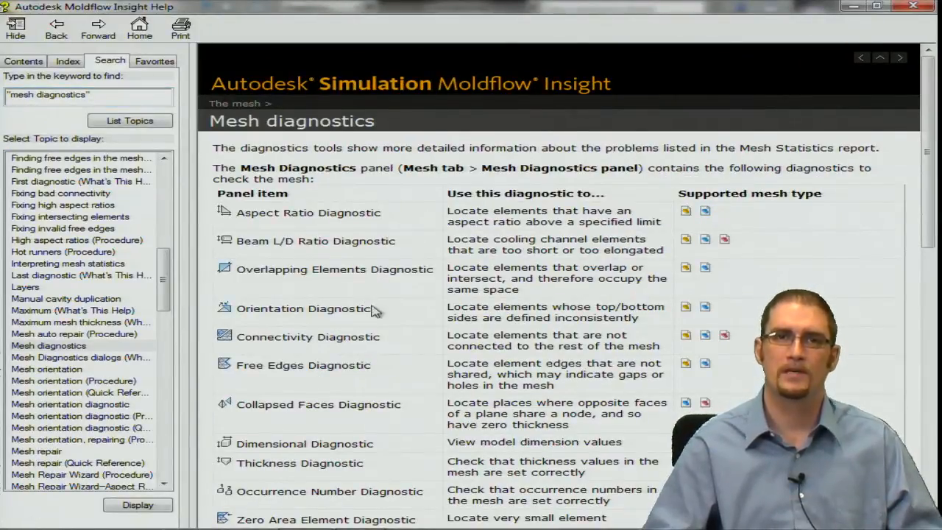
scroll(372, 306, down, 5)
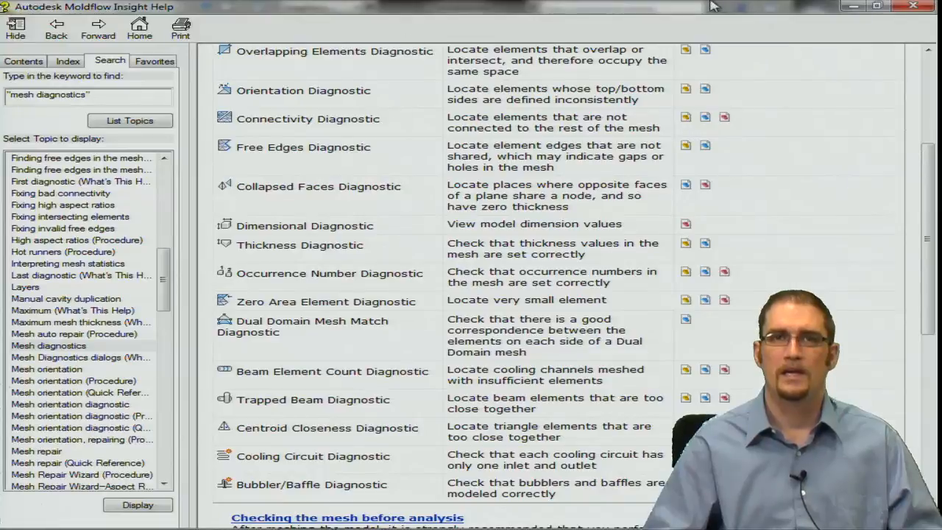
click(855, 7)
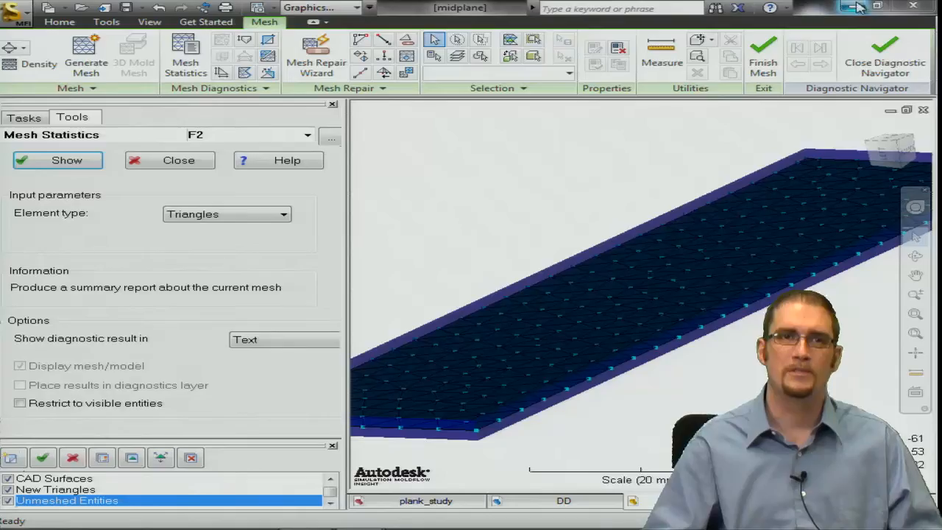
click(188, 164)
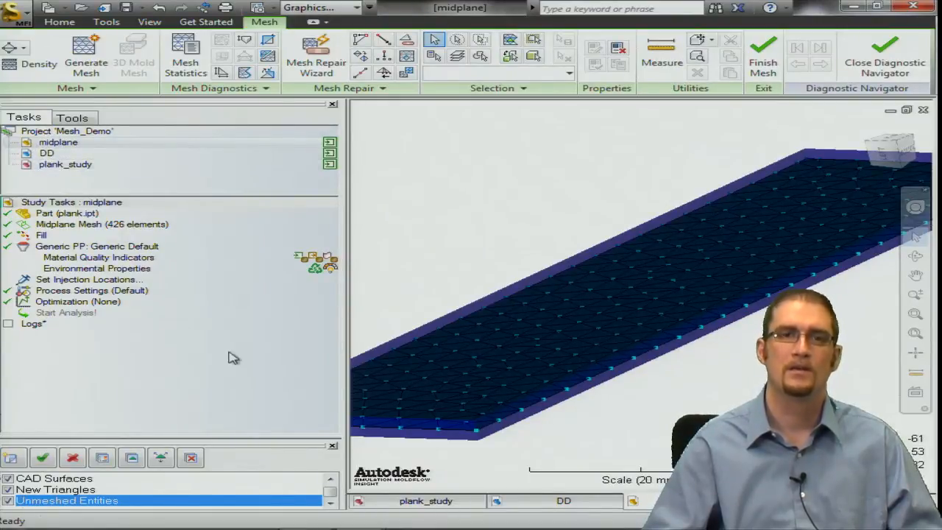
Step: Return to Autodesk Moldflow Insight Help and look through the related topics and supported mesh types on the Mesh diagnostics page
mouse_move(284, 528)
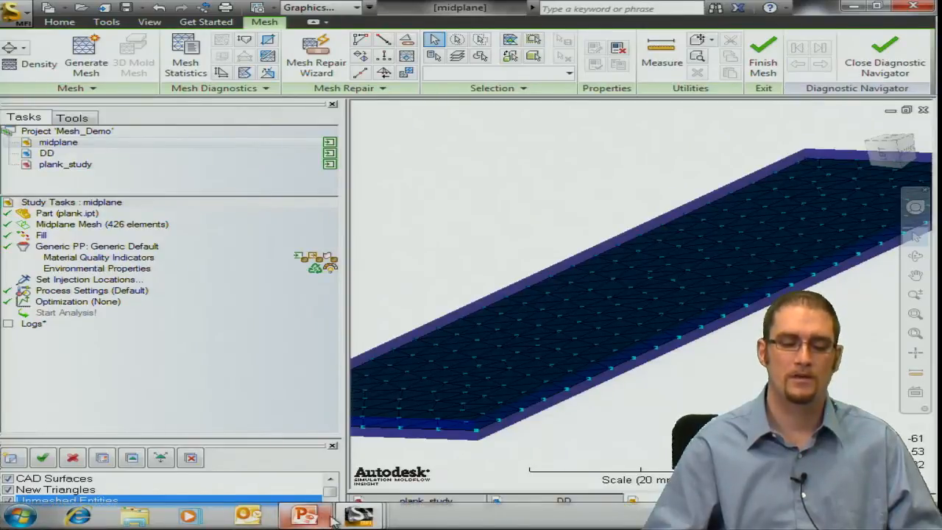
mouse_move(359, 517)
click(508, 475)
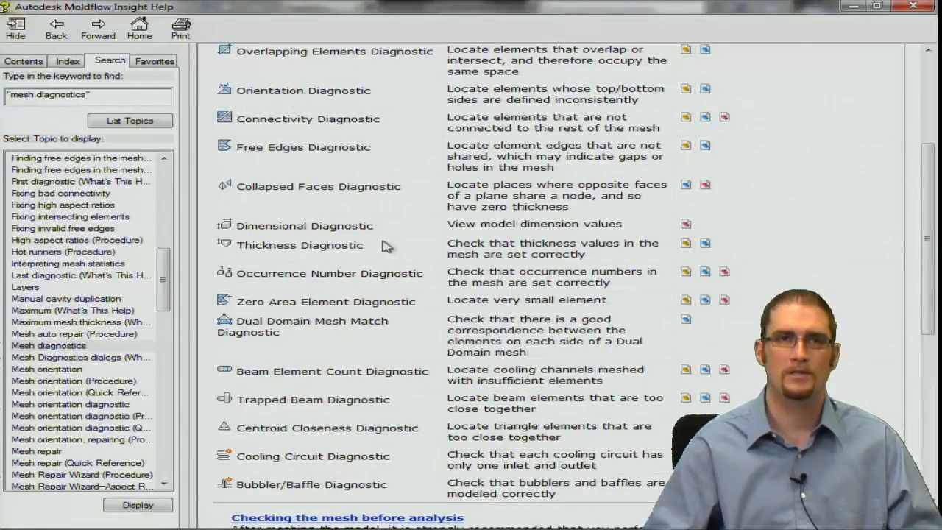
scroll(383, 272, down, 10)
scroll(383, 285, down, 1)
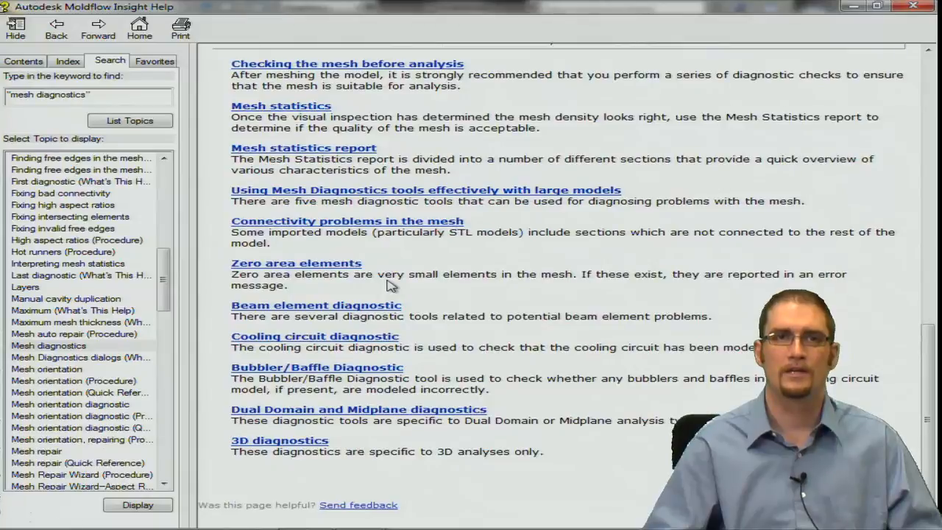
scroll(391, 277, up, 2)
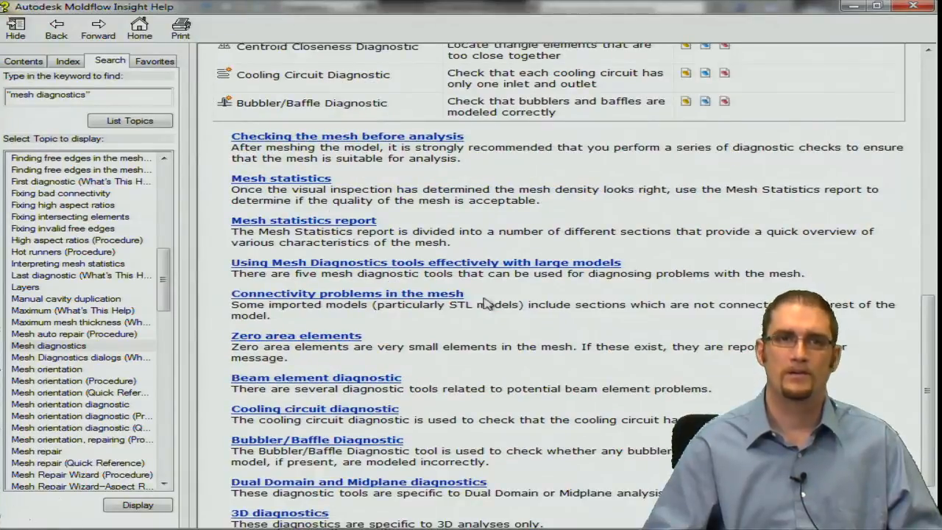
scroll(619, 273, up, 15)
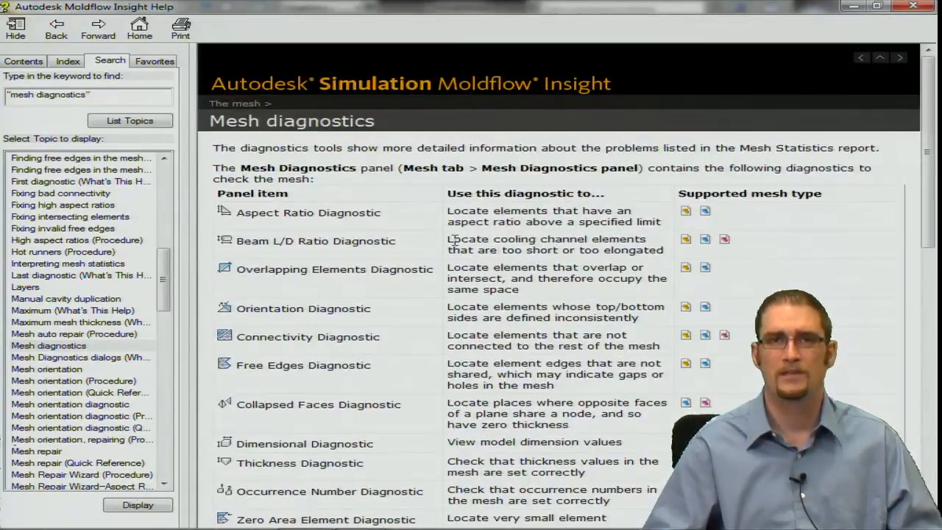